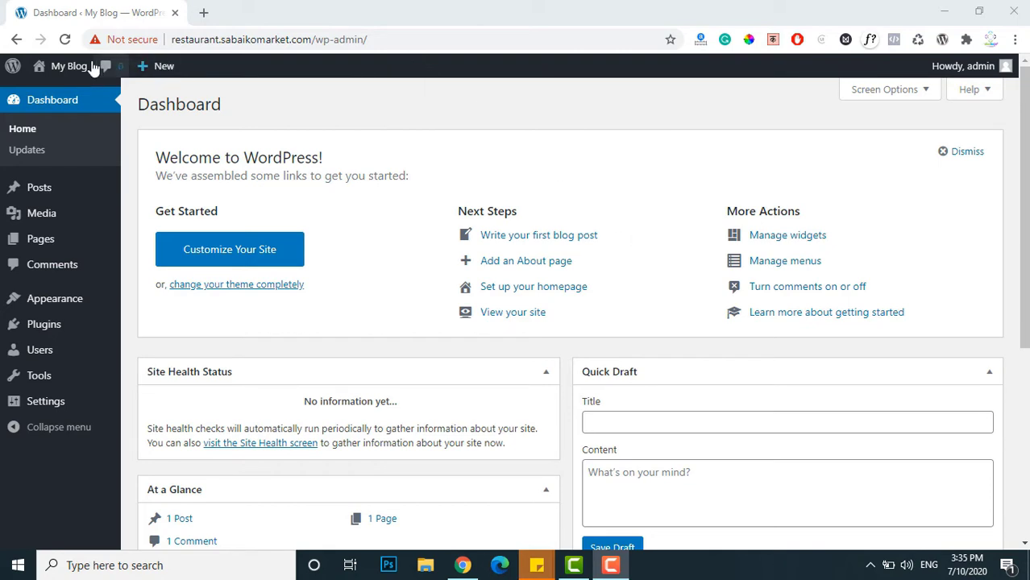
mouse_move(66, 68)
right_click(57, 91)
left_click(121, 100)
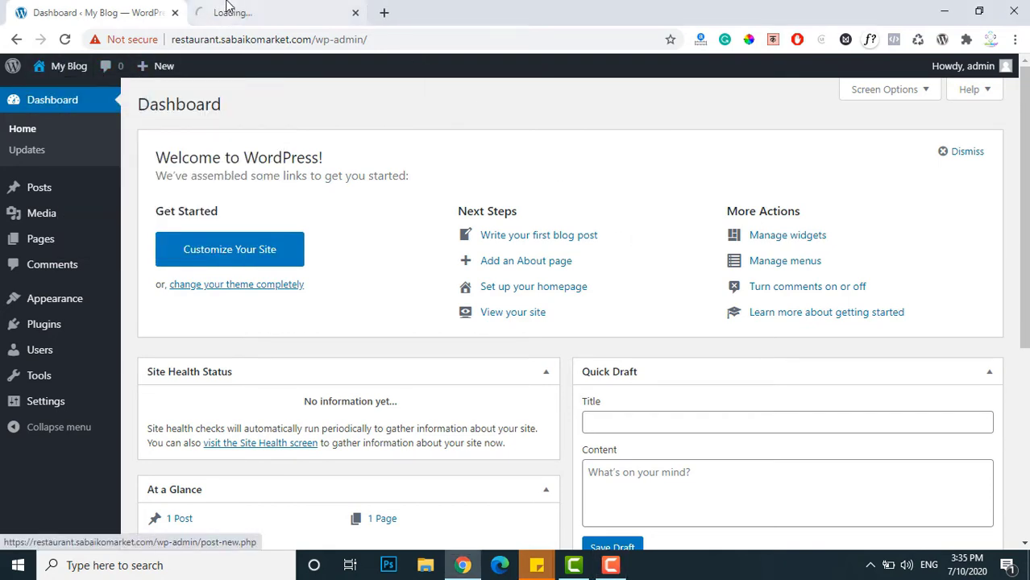
left_click(227, 8)
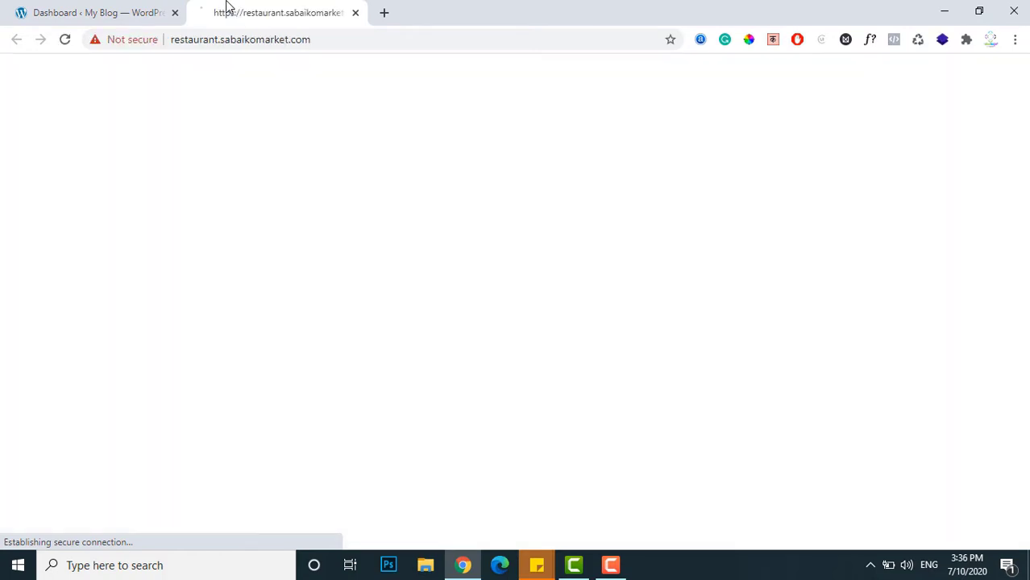
left_click(355, 12)
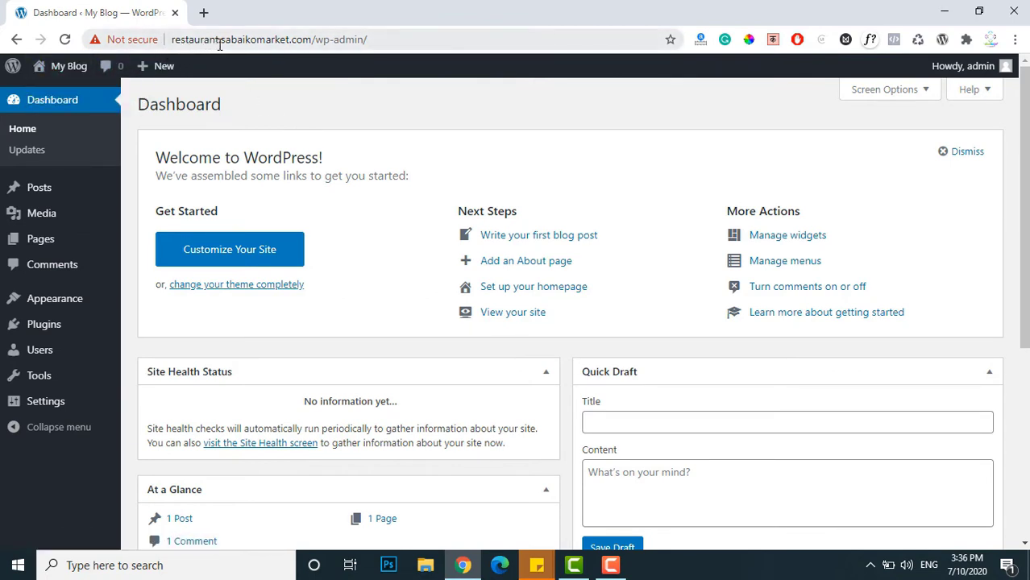
Open the site's front end in a new browser tab and proceed past the privacy warning to restaurant.sabaikomarket.com
mouse_move(65, 66)
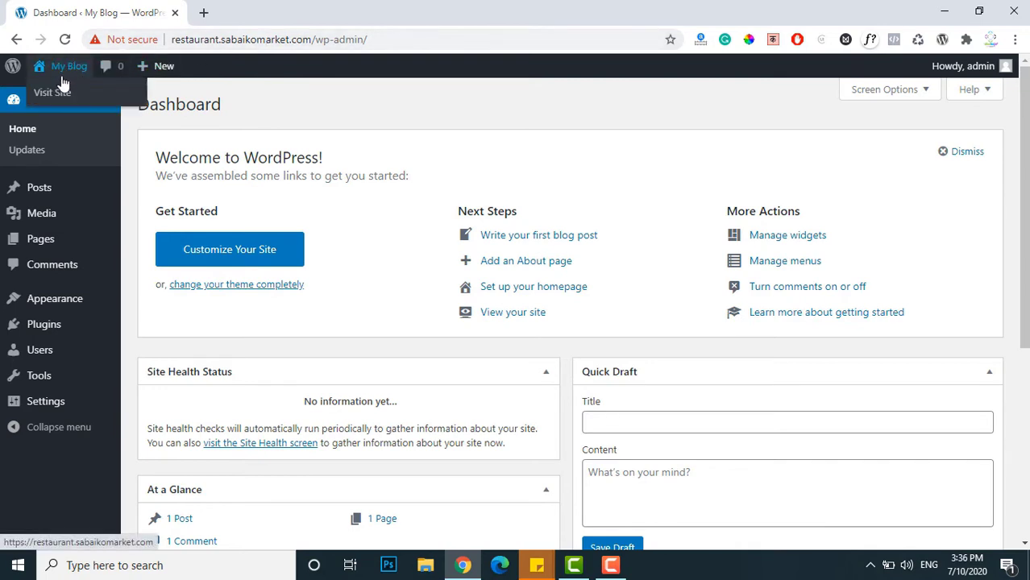
right_click(53, 97)
left_click(89, 103)
left_click(246, 9)
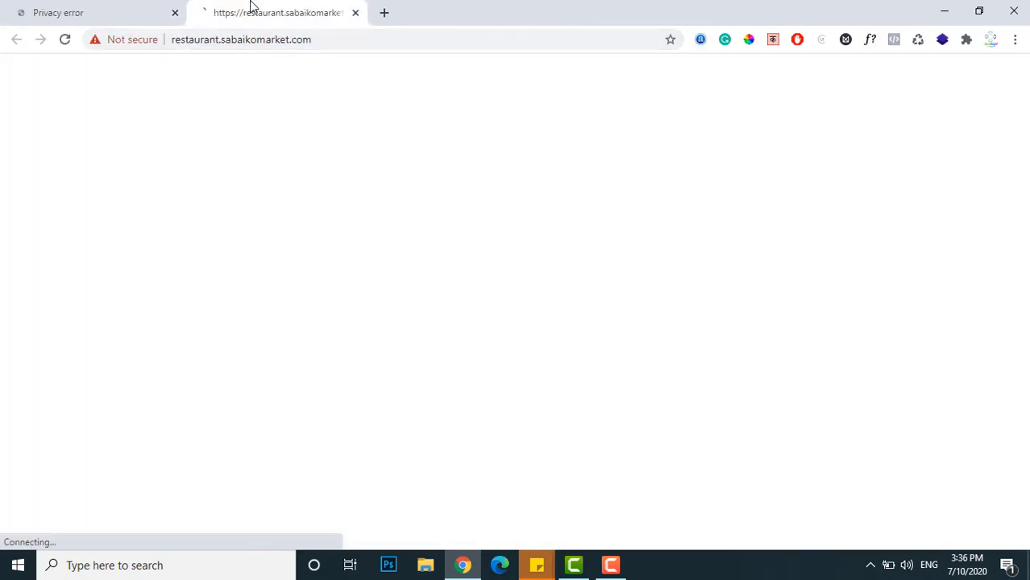
left_click(324, 427)
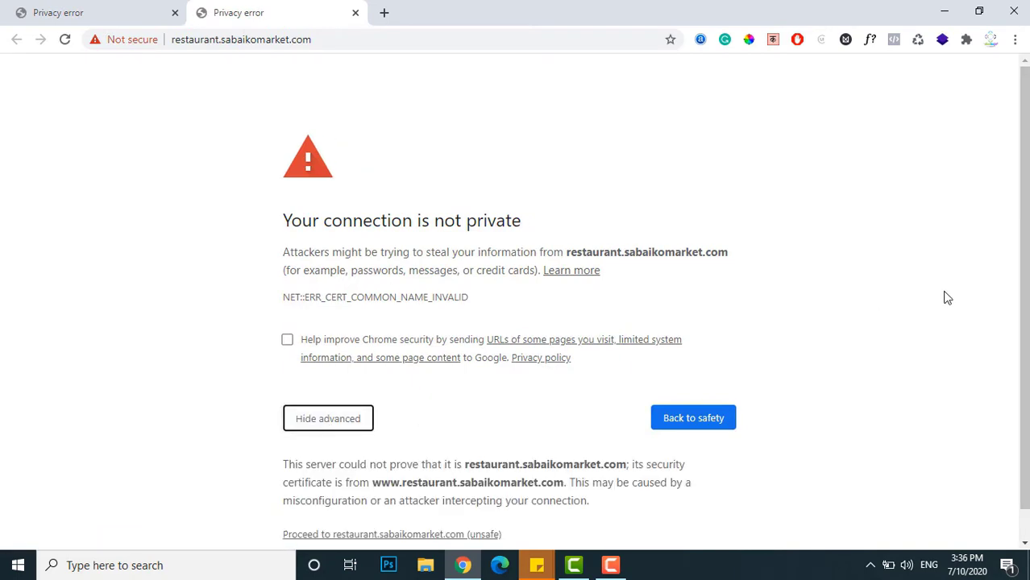
scroll(955, 382, "down", 1)
left_click(388, 504)
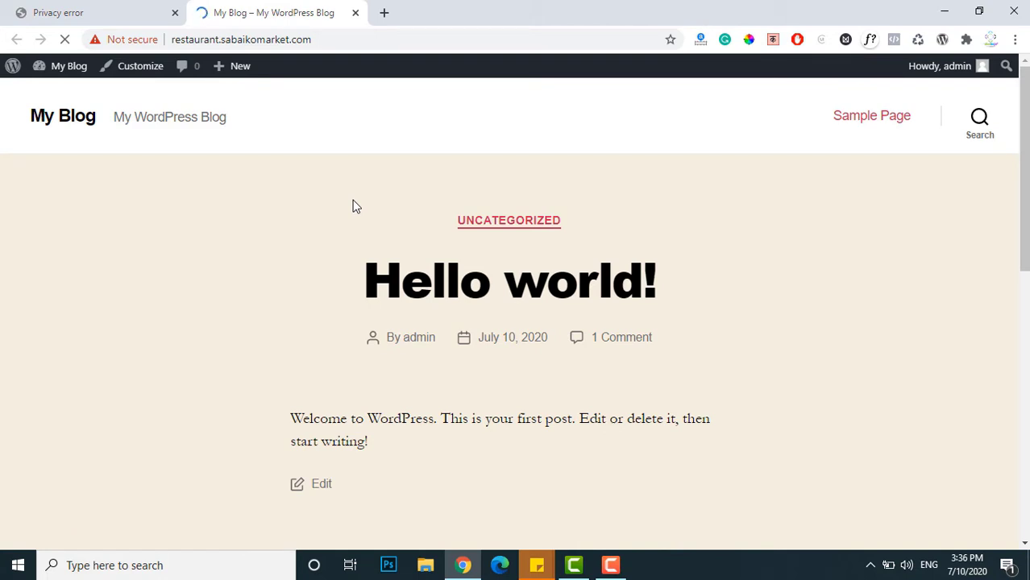
Bring both browser tabs back to the WordPress dashboard, leaving the first one in view
left_click(58, 11)
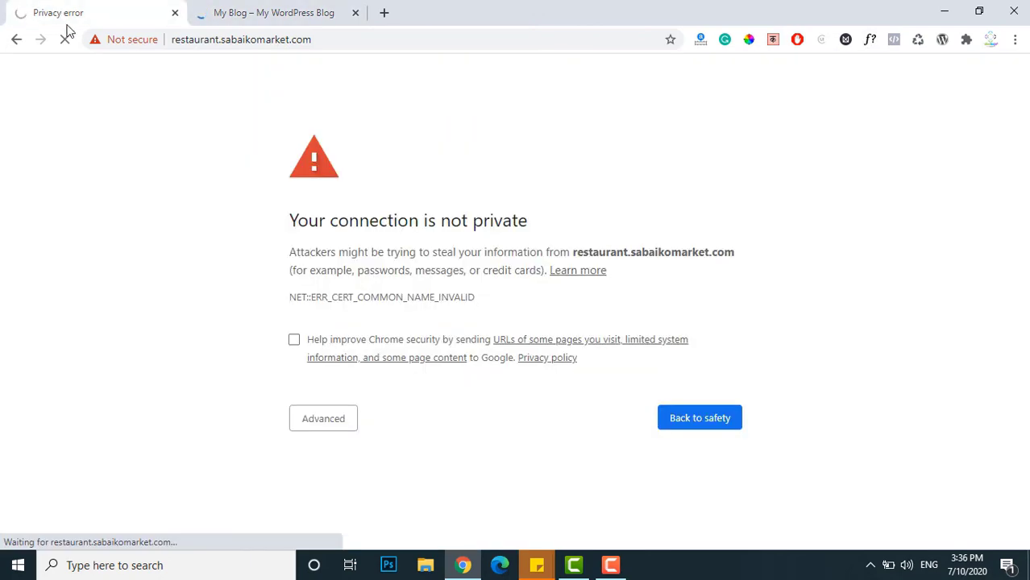
left_click(19, 44)
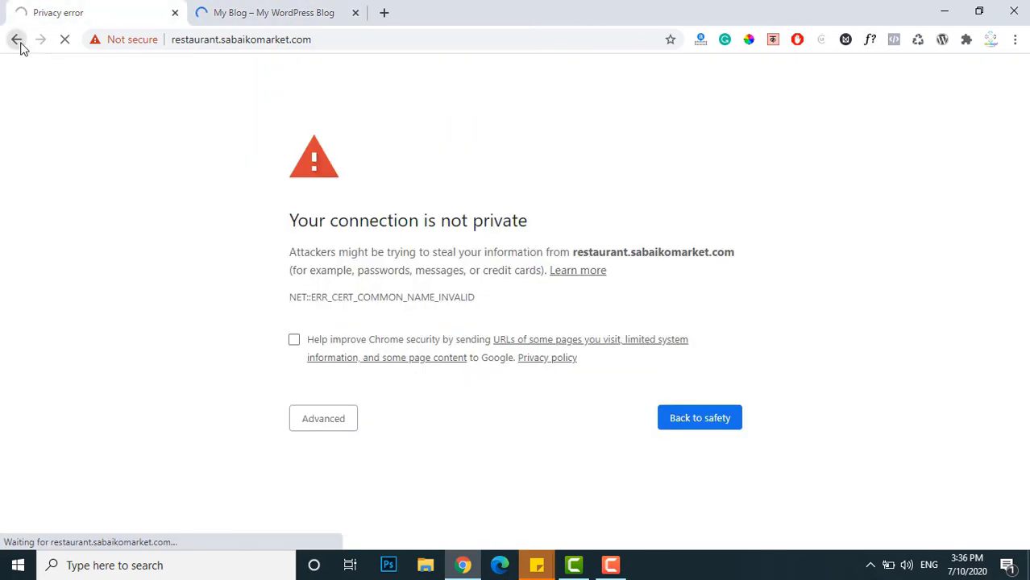
left_click(345, 8)
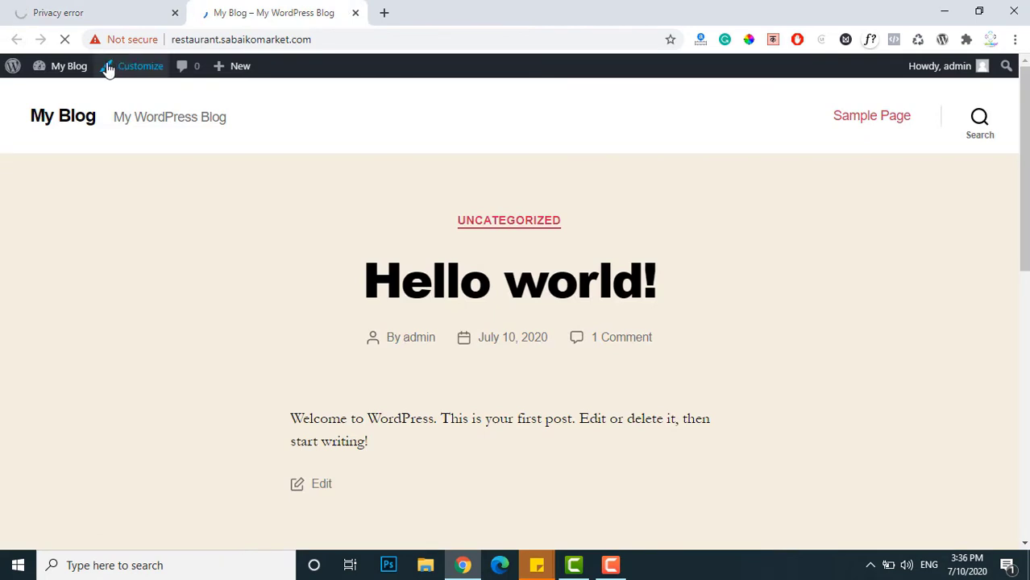
left_click(83, 68)
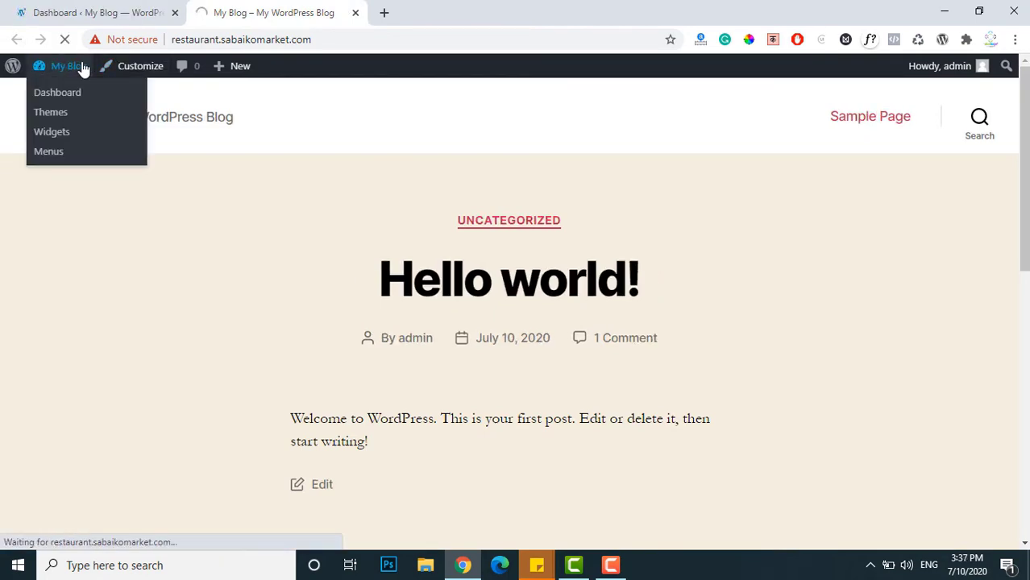
left_click(123, 8)
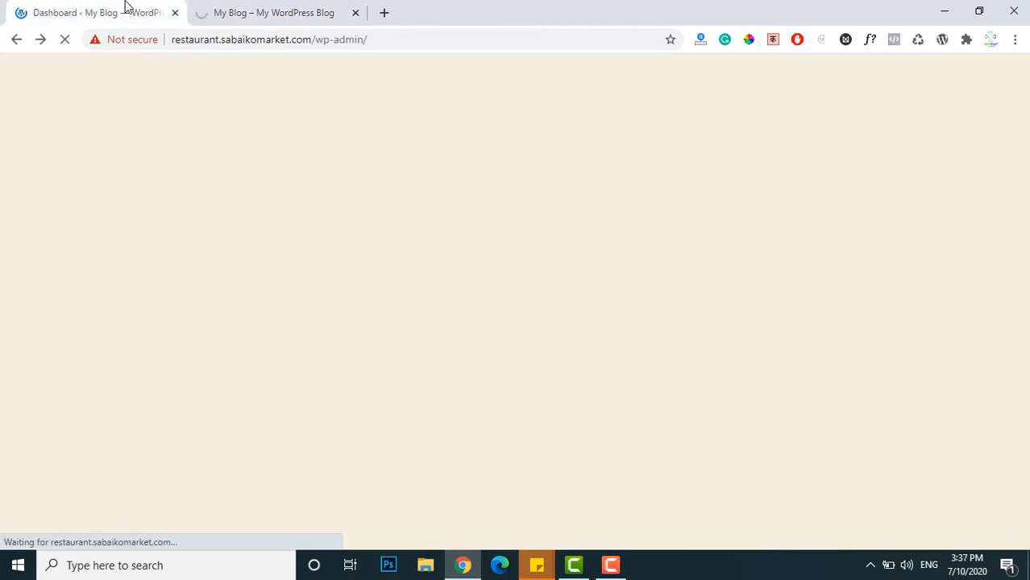
left_click(242, 8)
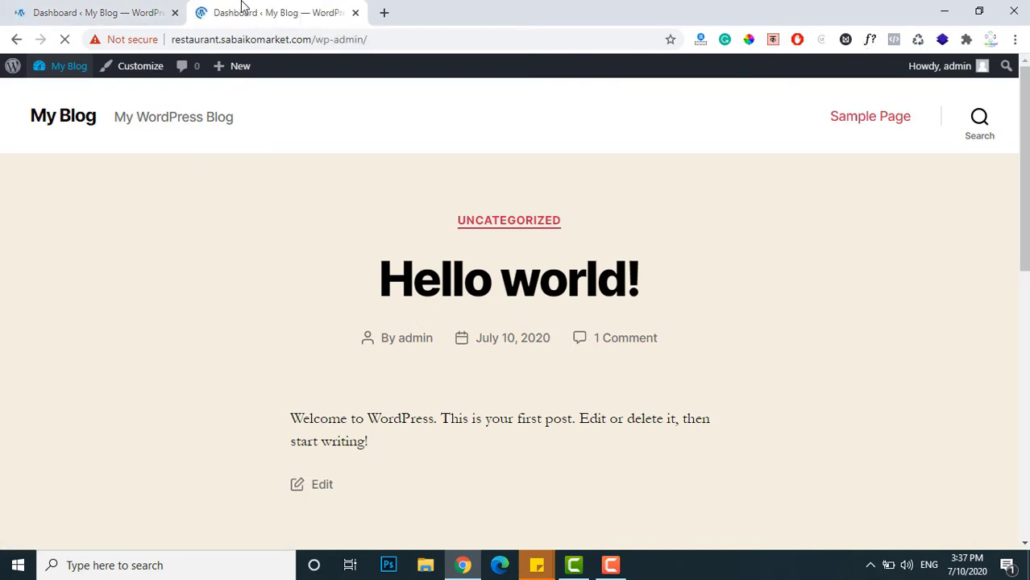
left_click(63, 7)
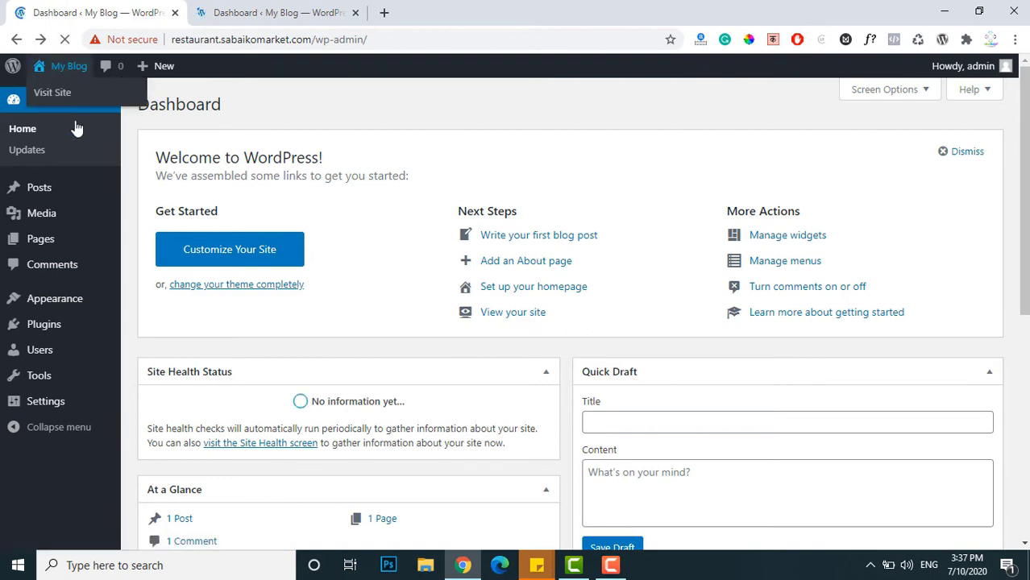
Delete the Akismet Anti-Spam and Hello Dolly plugins together from the installed plugins with a bulk action
mouse_move(58, 330)
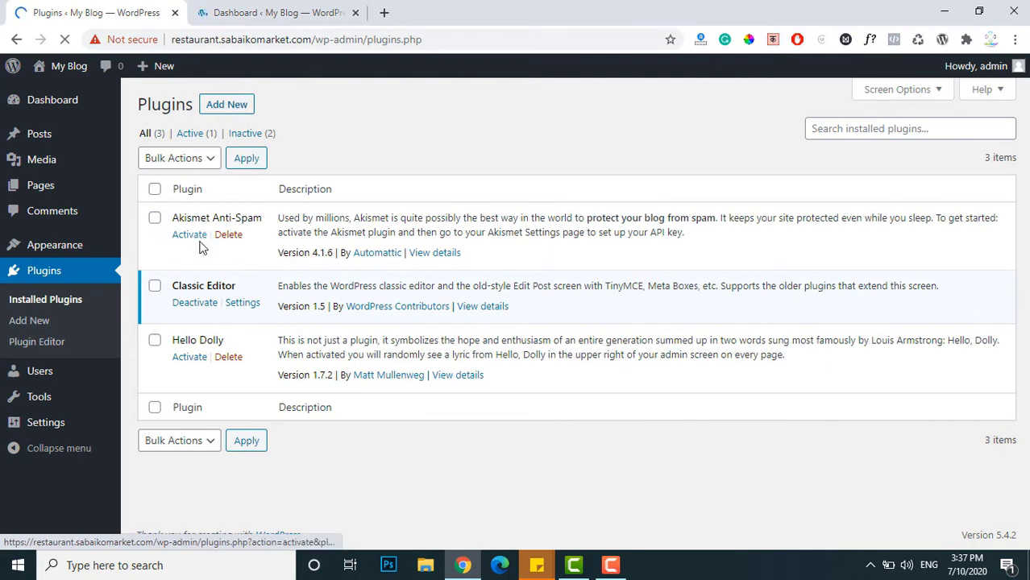
left_click(156, 220)
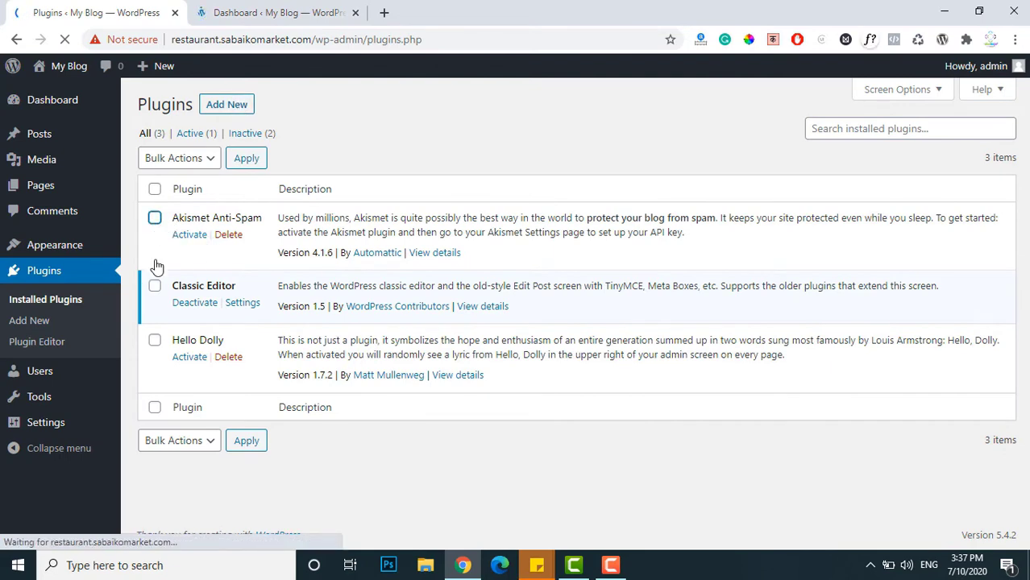
left_click(155, 340)
left_click(207, 162)
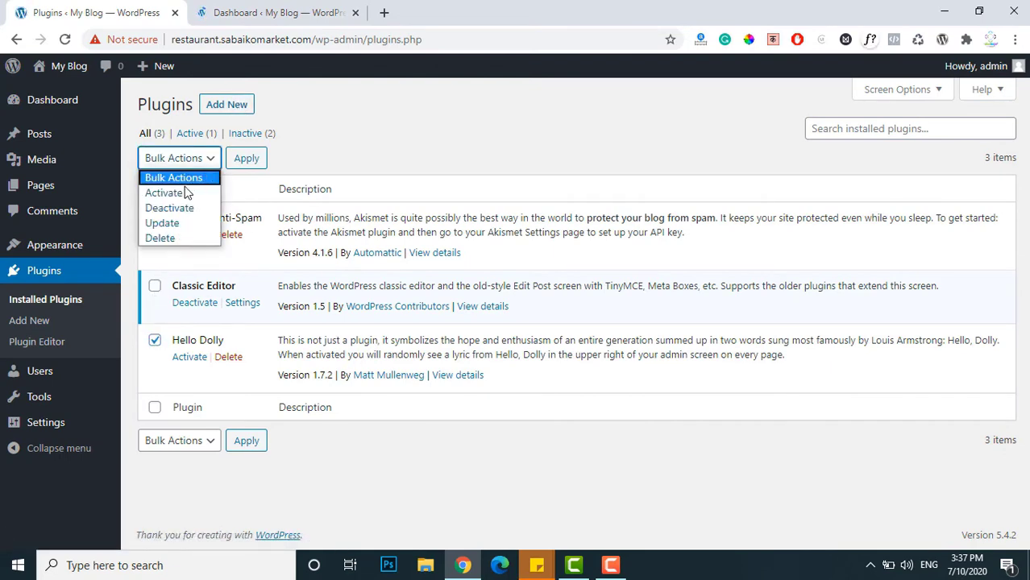
left_click(160, 237)
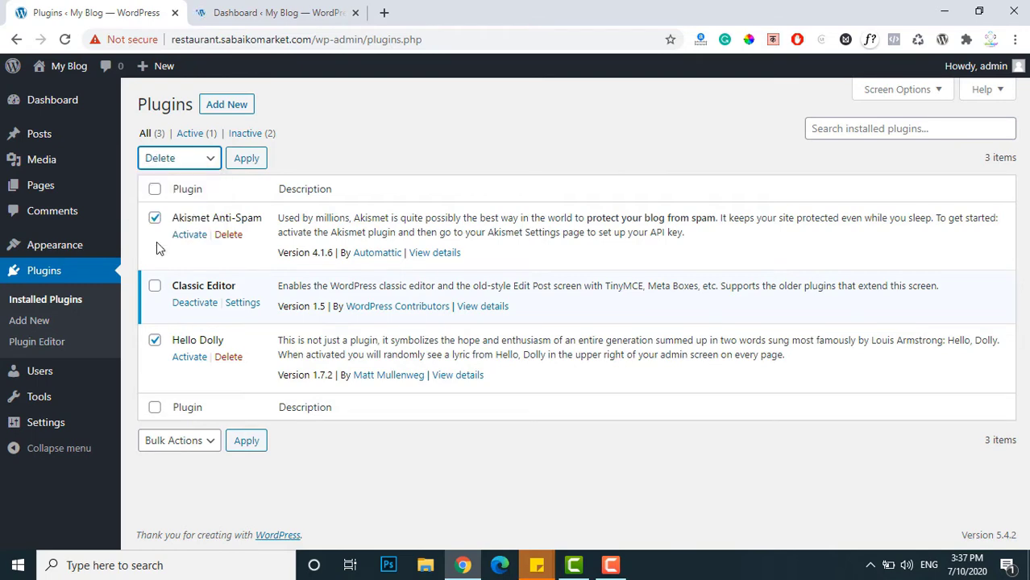
left_click(255, 158)
left_click(583, 142)
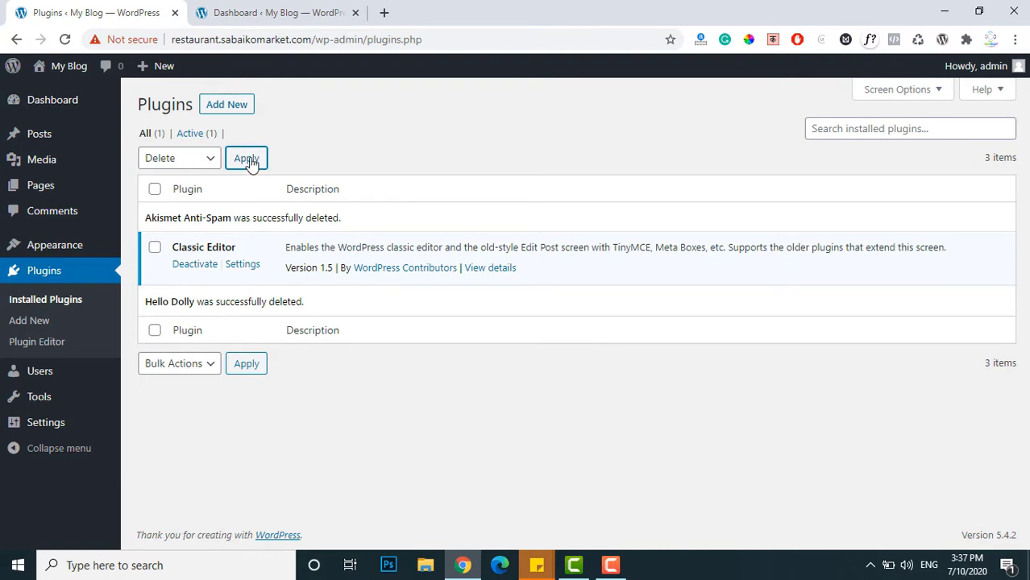
Start adding a new plugin and search the plugin directory for elementor
left_click(228, 109)
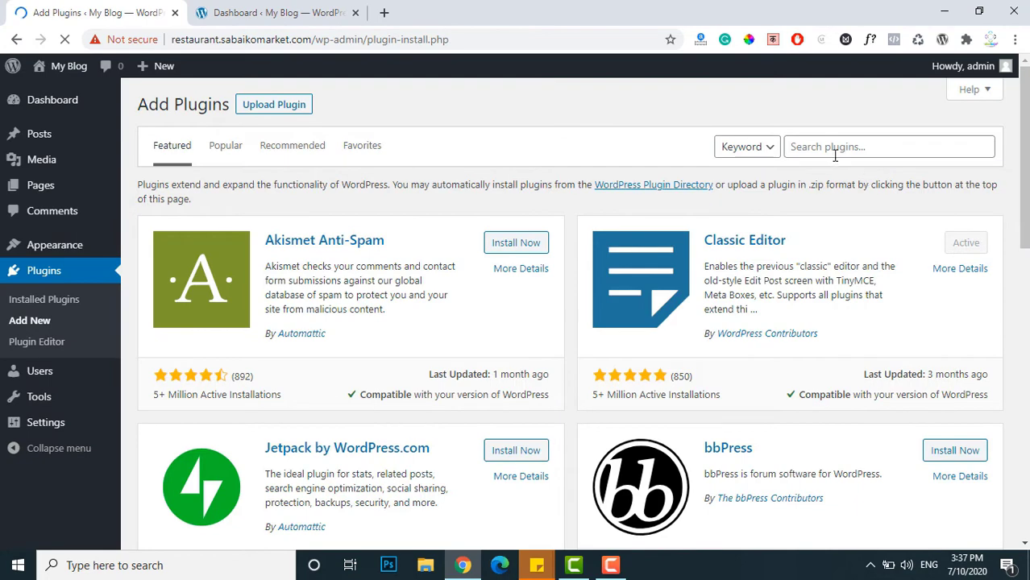
left_click(834, 152)
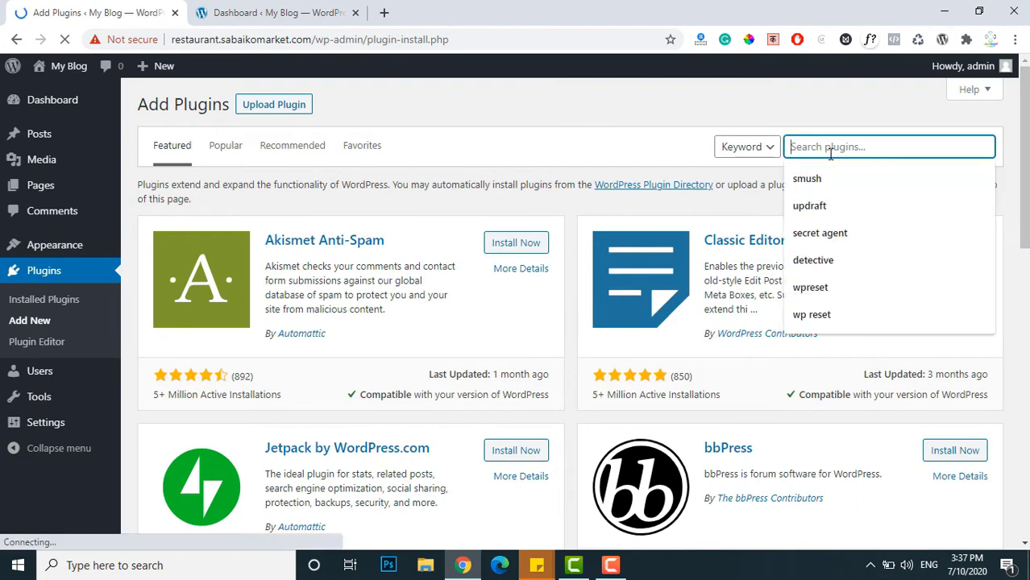
type("elem")
key("Down")
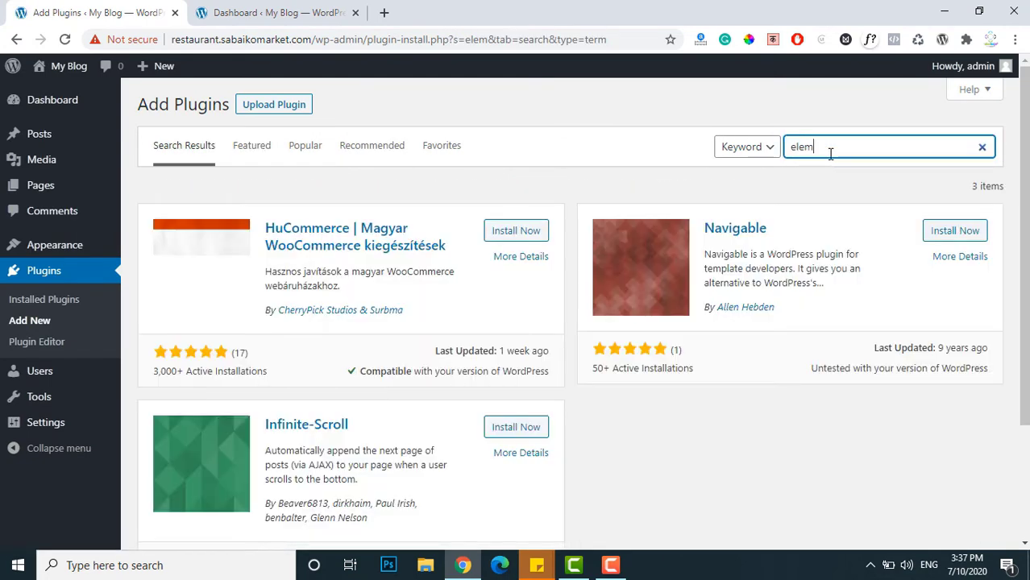
type("e")
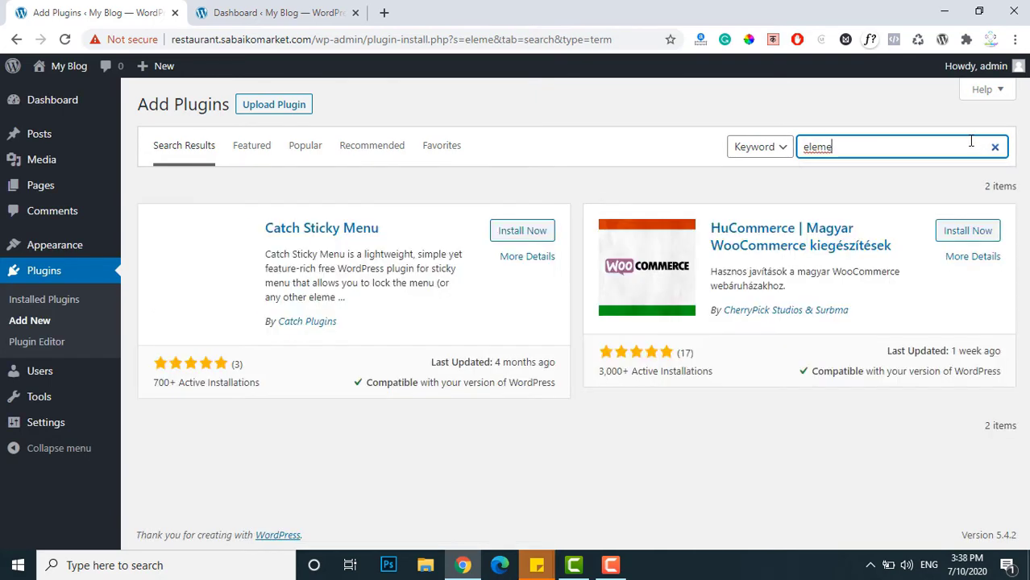
type("ntor")
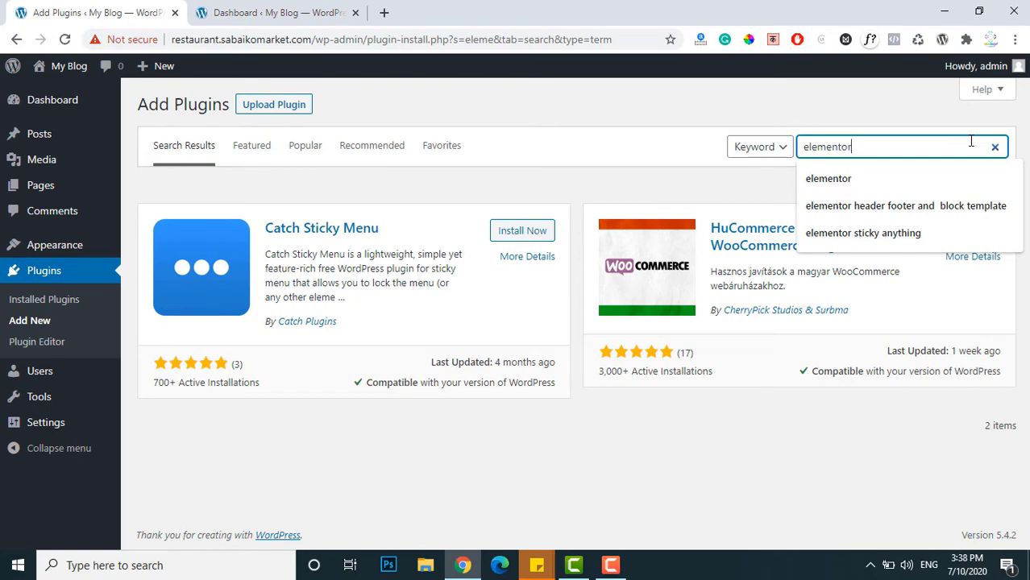
key("Down")
key("Return")
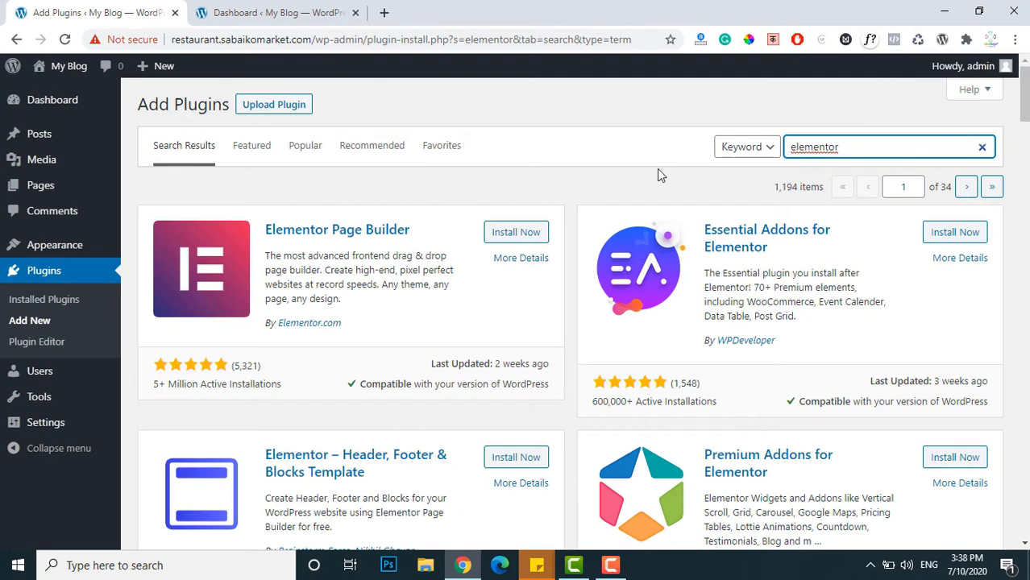
Install and activate the Elementor Page Builder plugin
left_click(524, 234)
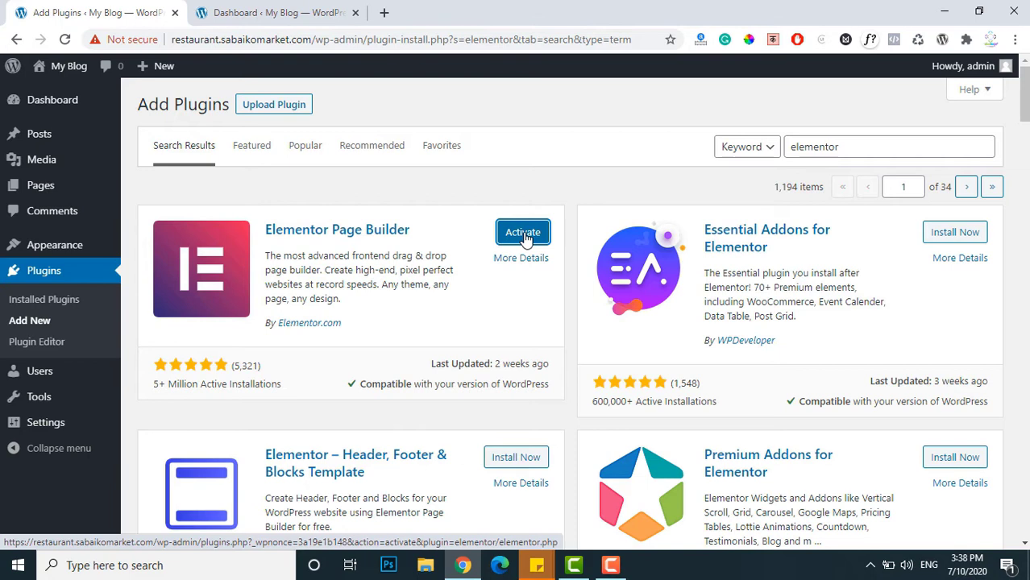
left_click(523, 234)
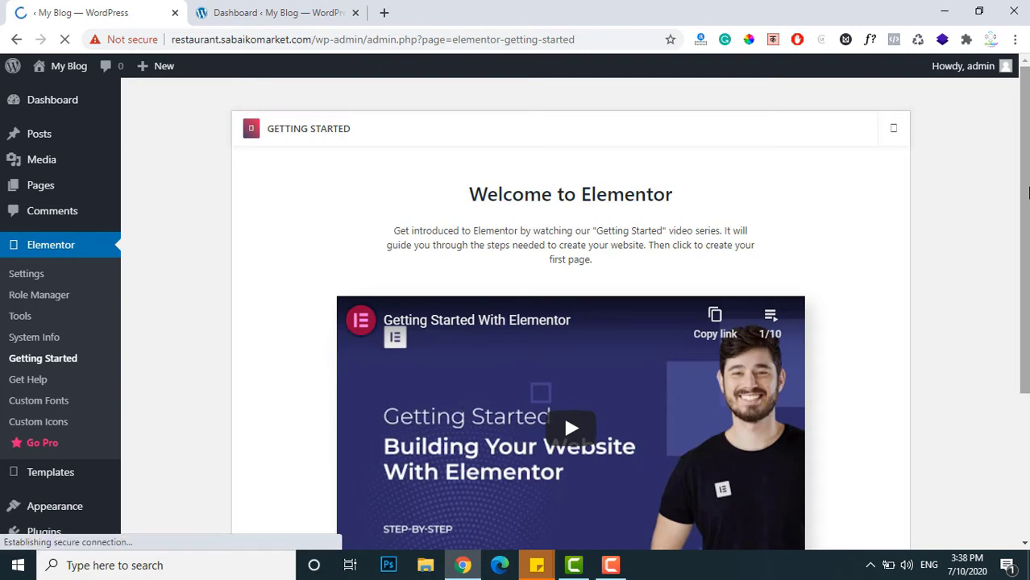
mouse_move(1028, 192)
left_mouse_down()
mouse_move(1027, 327)
mouse_move(1026, 204)
left_mouse_up()
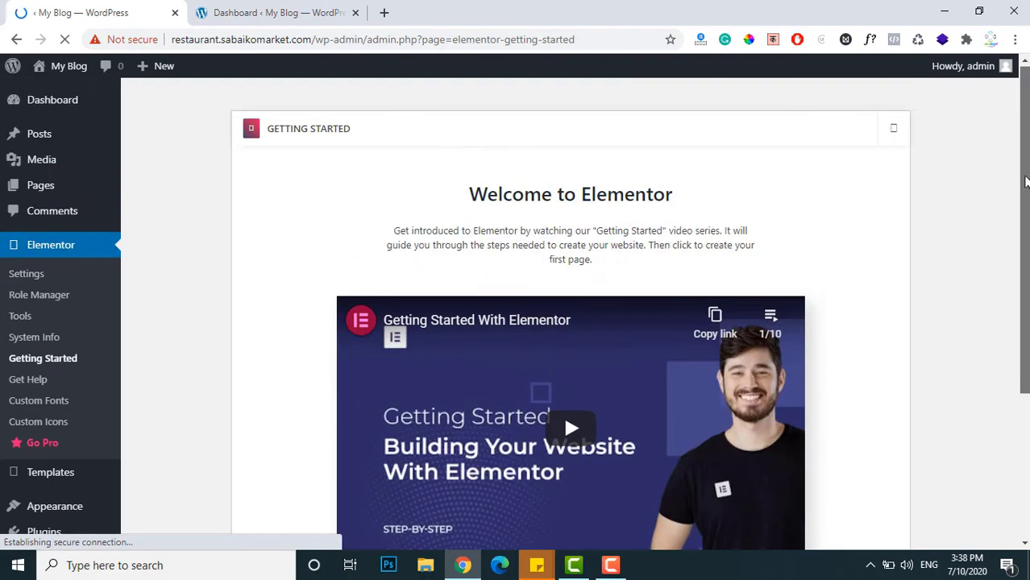
Look at Elementor's general settings and return to the dashboard home
left_click(52, 250)
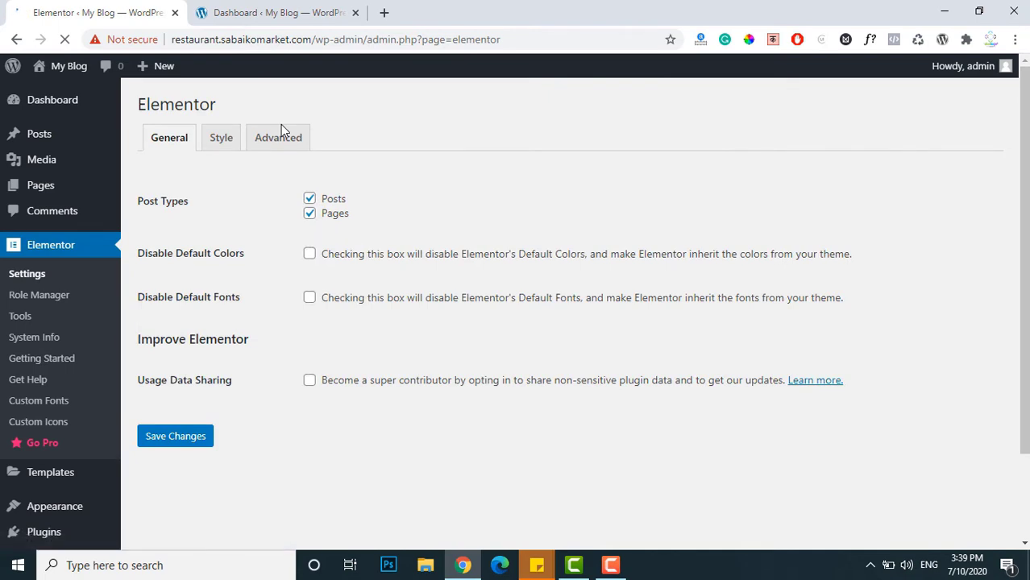
left_click(55, 112)
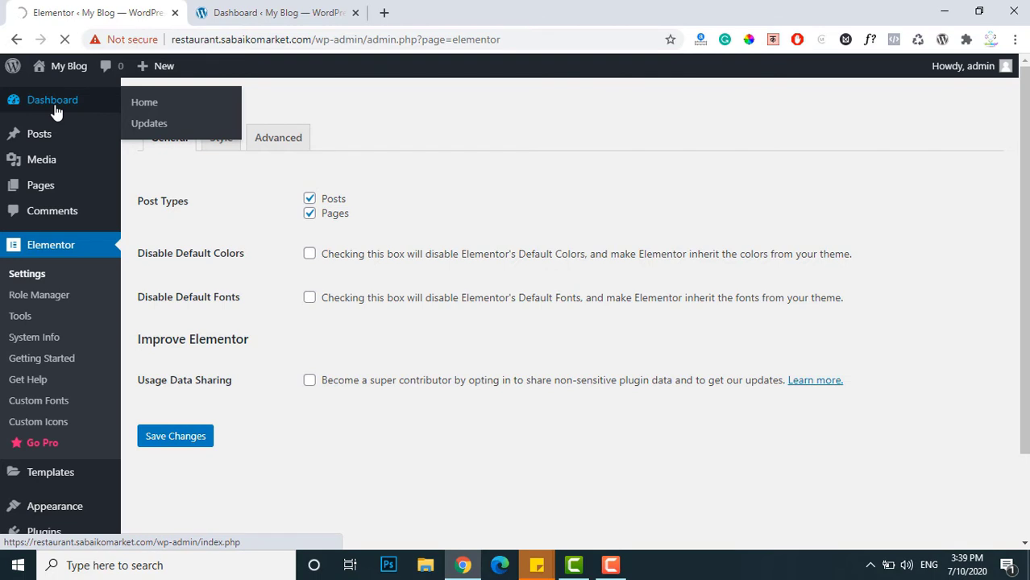
left_click(55, 108)
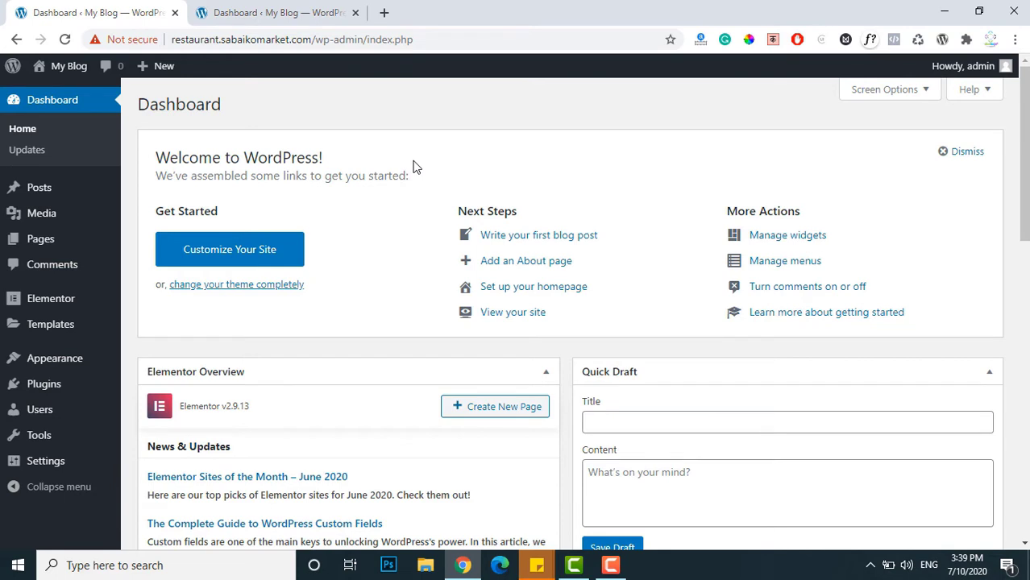
Search the themes available to add for "oceanw" and install the OceanWP theme
left_click(83, 364)
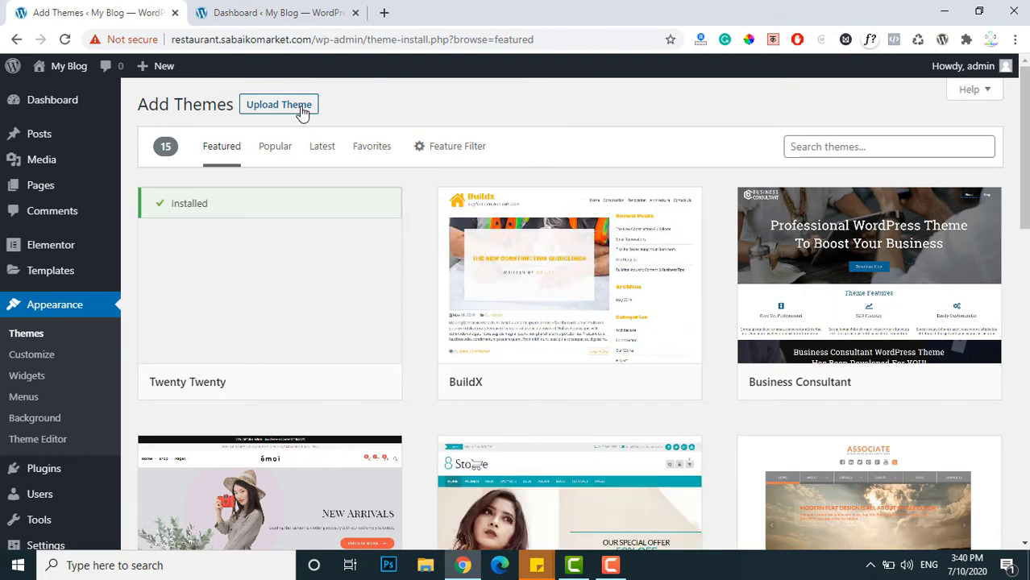
left_click(840, 146)
type("oceanw")
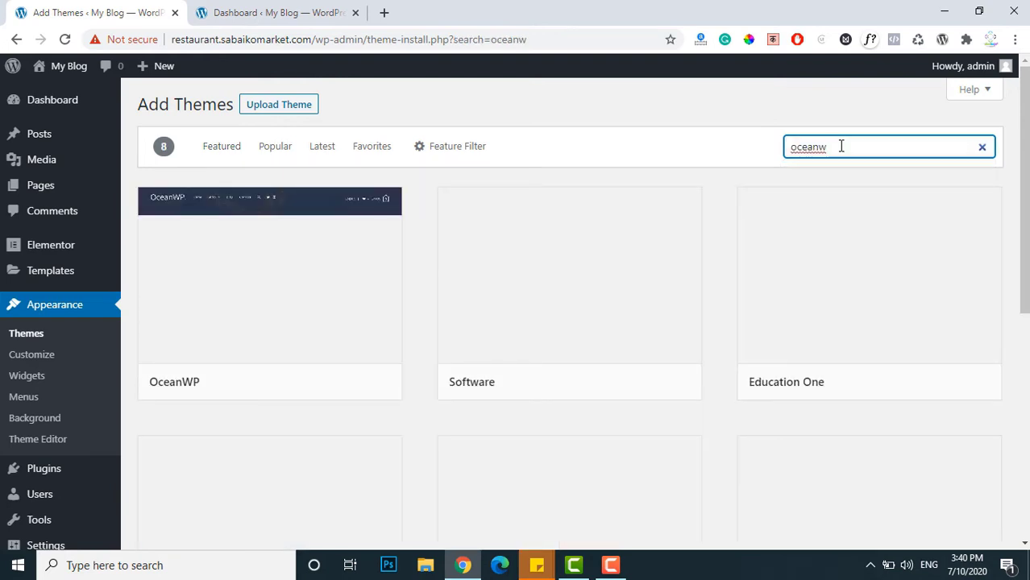
mouse_move(336, 258)
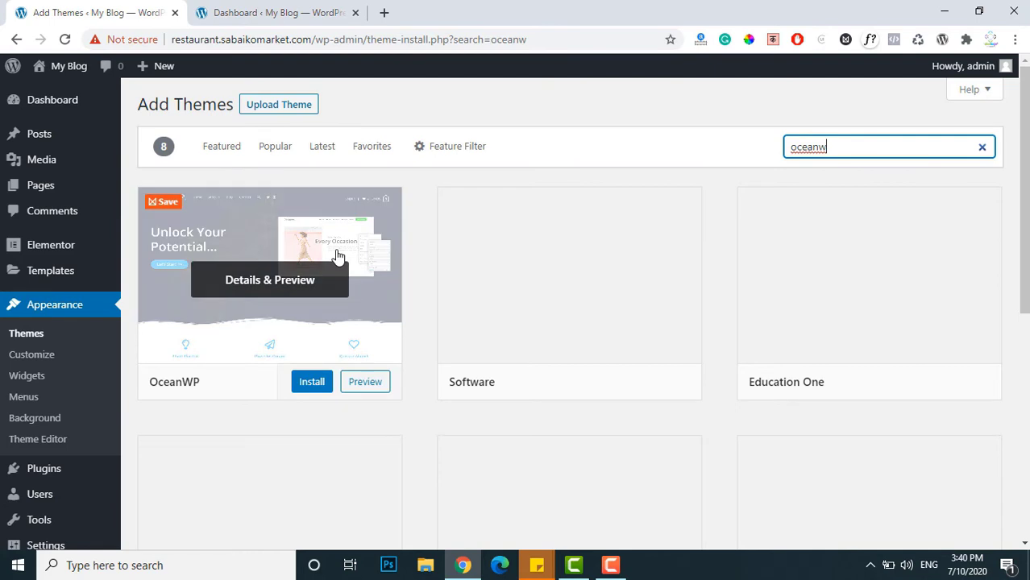
left_click(314, 382)
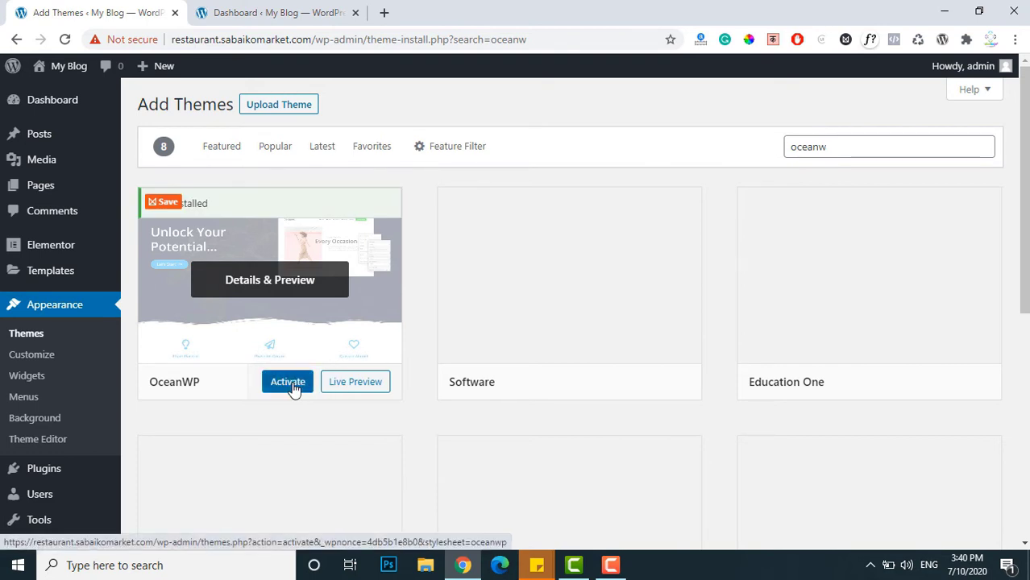
Activate the OceanWP theme and delete the Twenty Seventeen theme
left_click(290, 384)
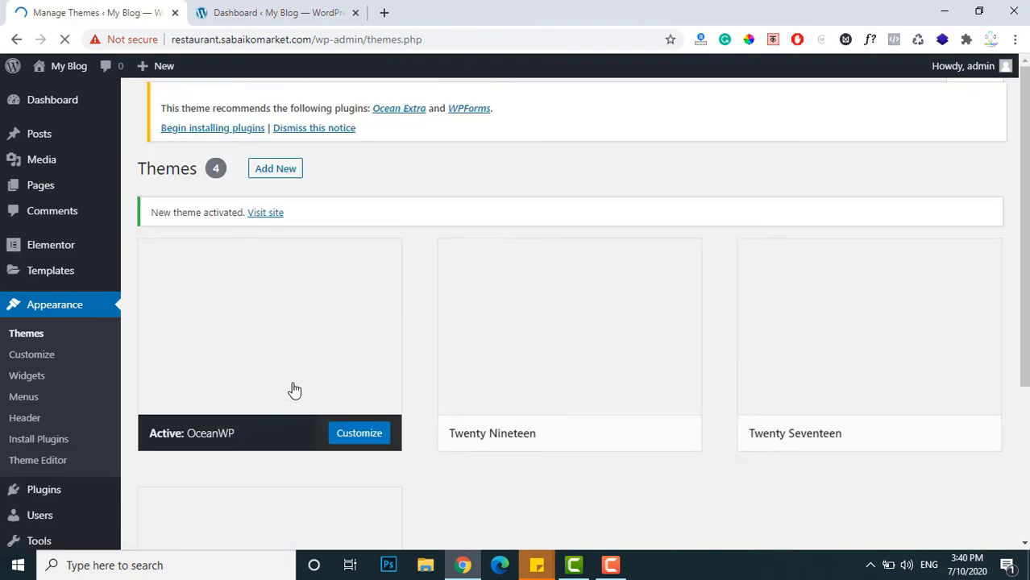
mouse_move(636, 295)
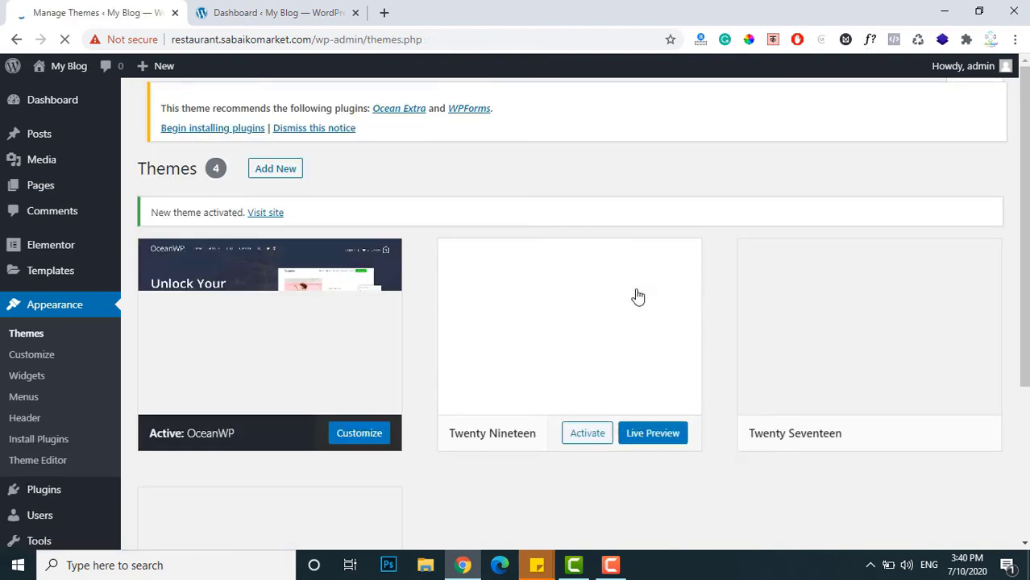
mouse_move(916, 297)
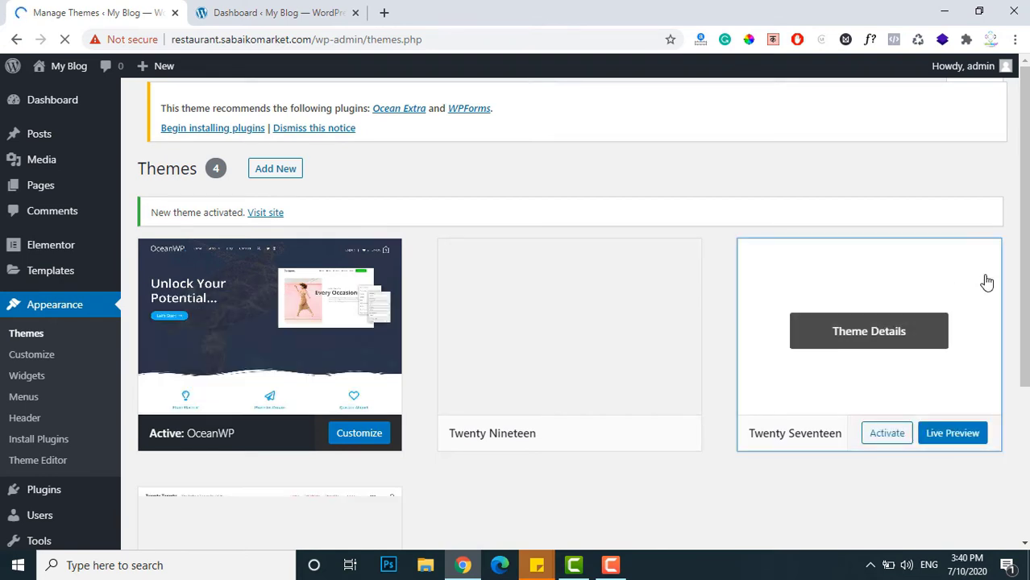
left_click(961, 274)
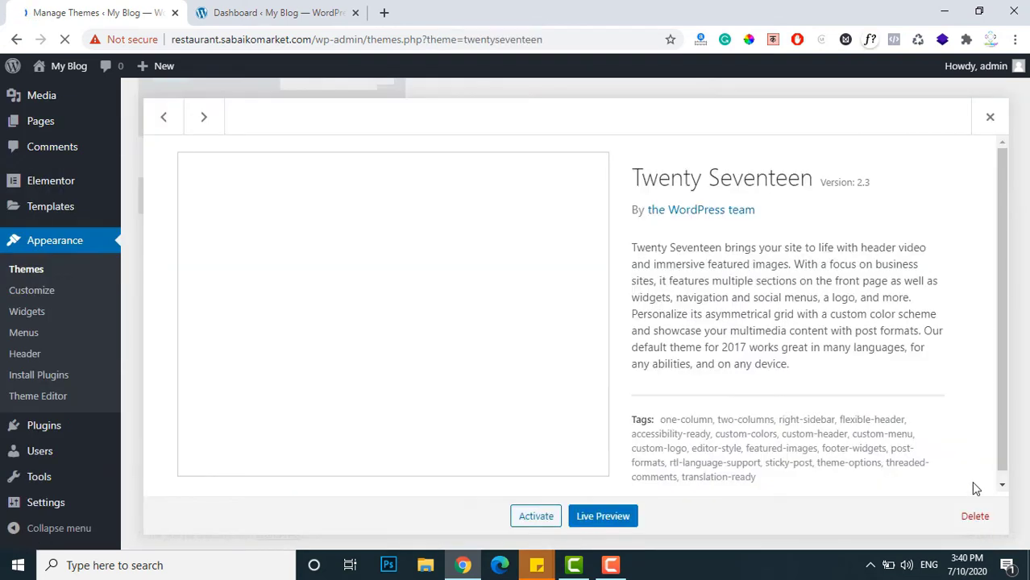
left_click(975, 516)
left_click(588, 157)
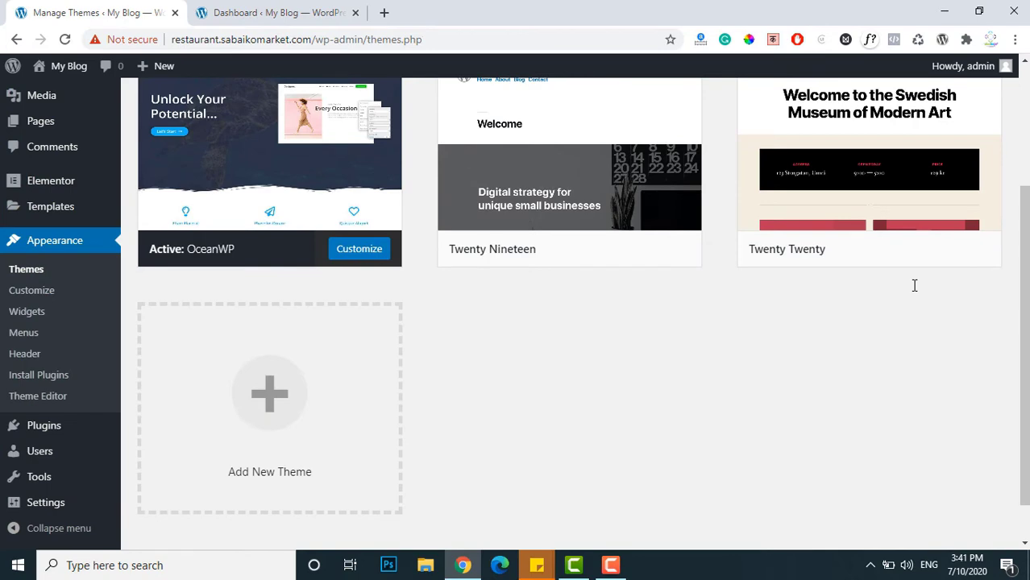
Delete the unused Twenty Twenty and Twenty Nineteen themes, confirming each deletion
left_click(949, 207)
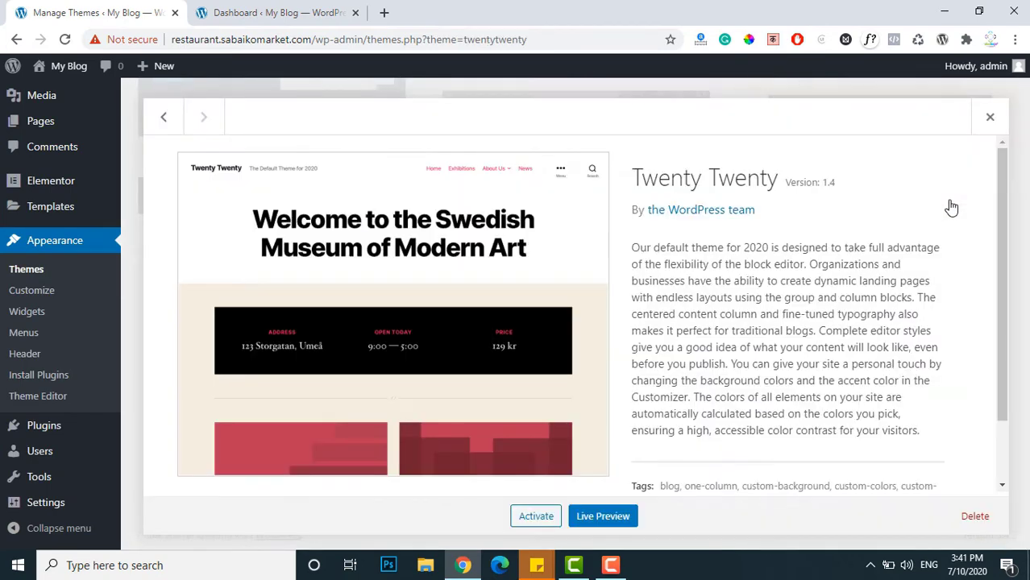
left_click(974, 516)
left_click(590, 157)
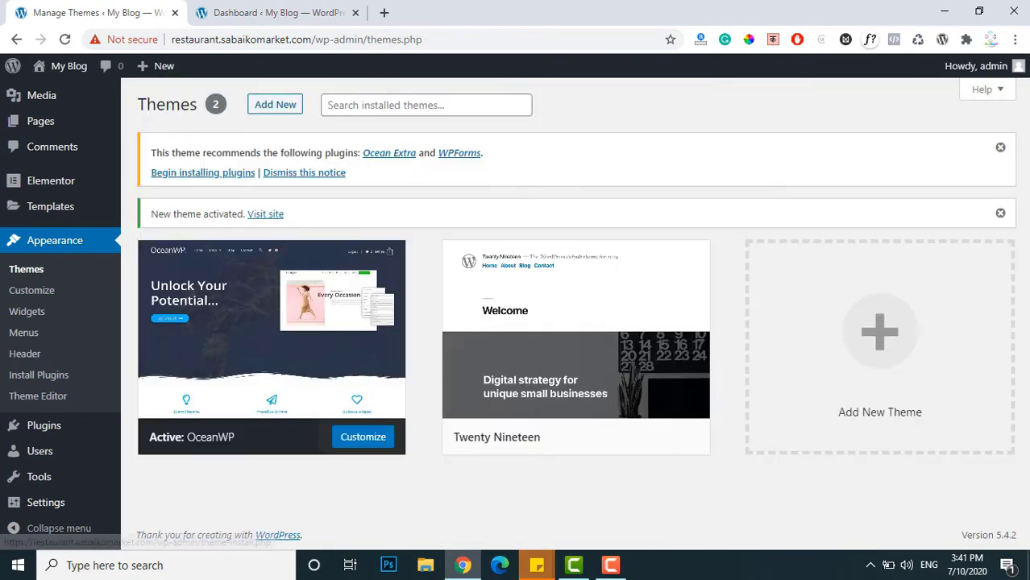
left_click(631, 279)
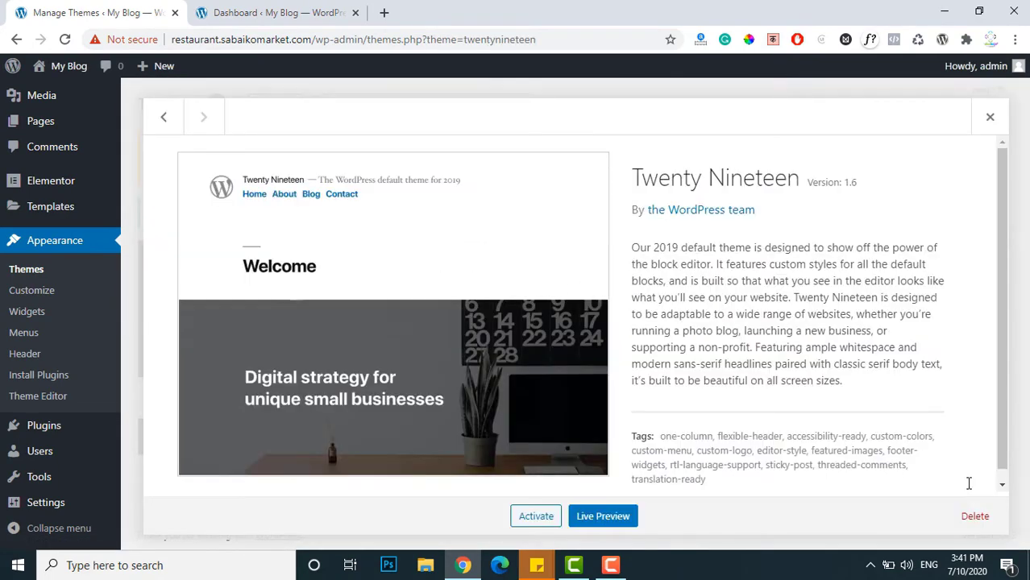
left_click(976, 517)
left_click(588, 156)
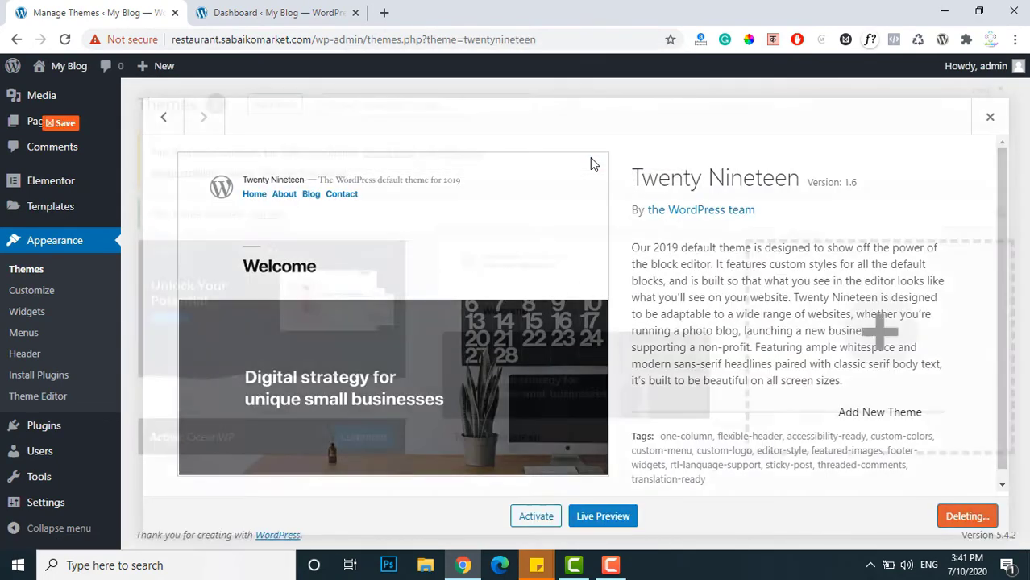
Open the site's front end in a new browser tab to view it with the OceanWP theme
left_click_drag(1023, 298, 1008, 126)
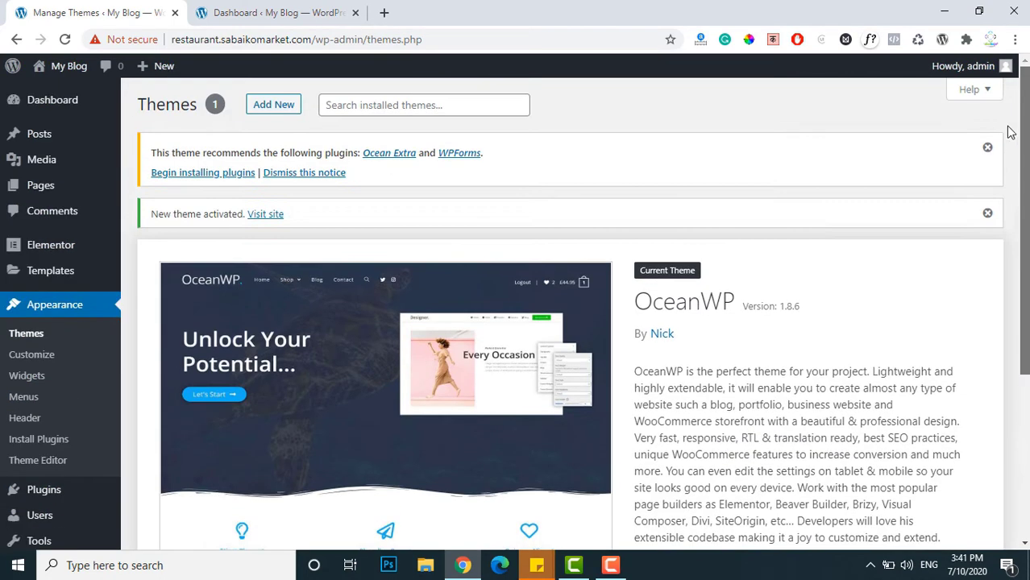
right_click(276, 219)
left_click(287, 224)
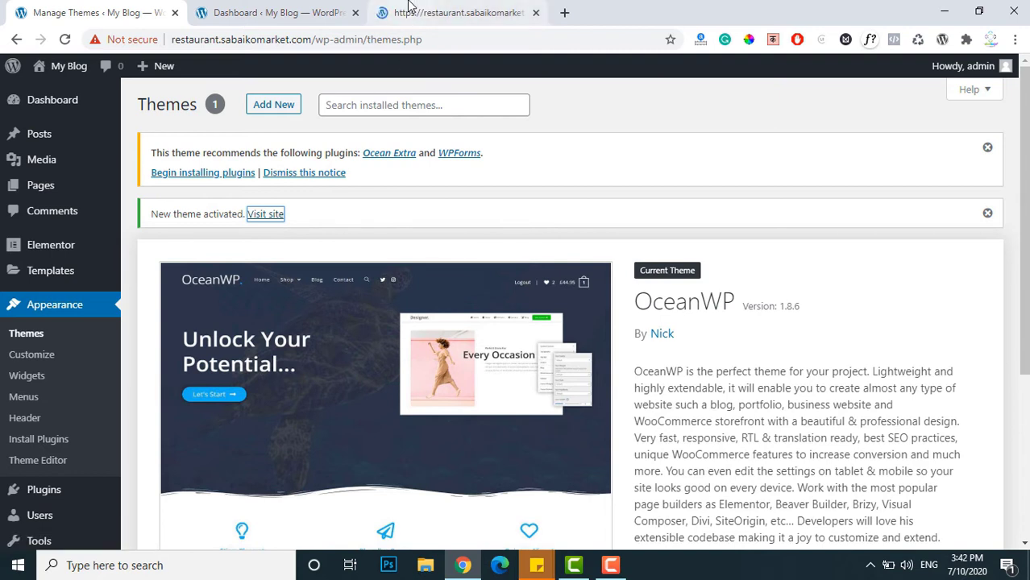
left_click(408, 6)
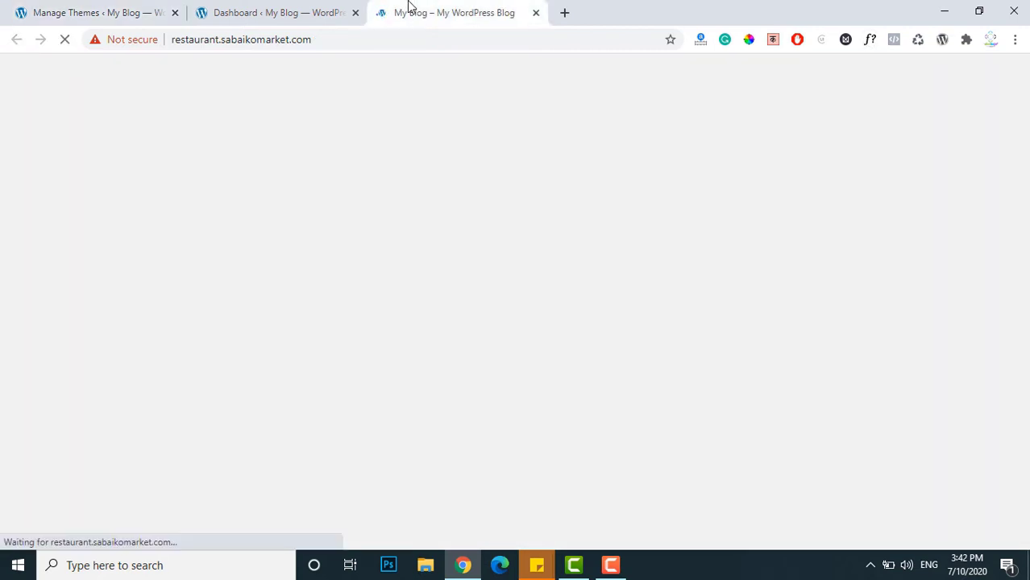
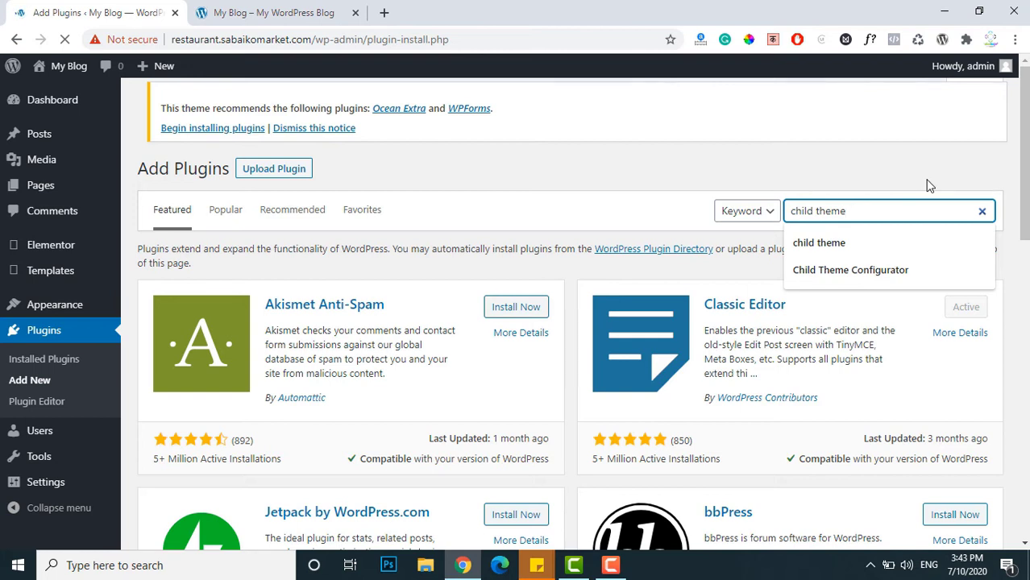
Install and activate the Child Theme Generator plugin and open its form for creating a child theme
left_click(926, 185)
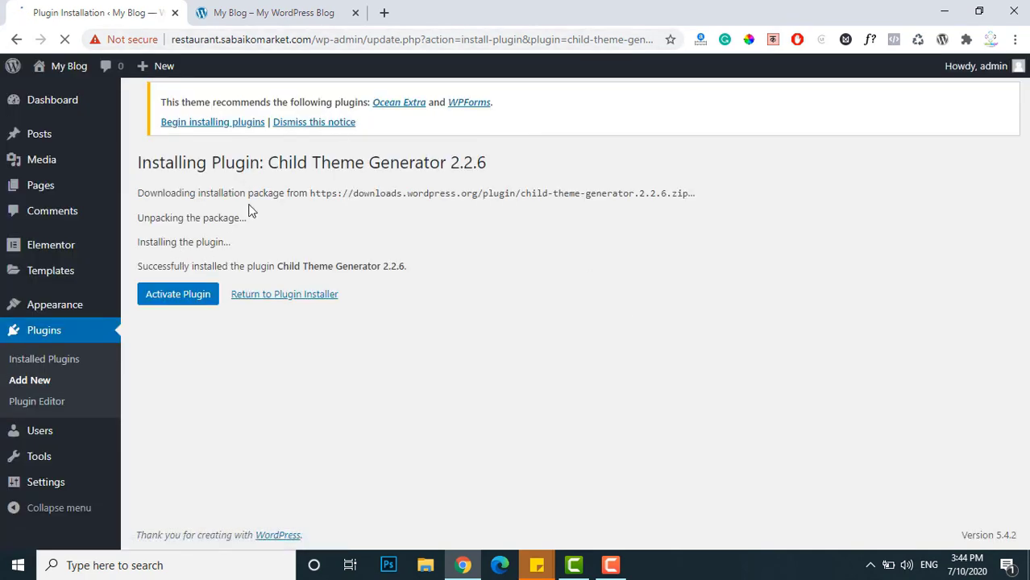
left_click(178, 304)
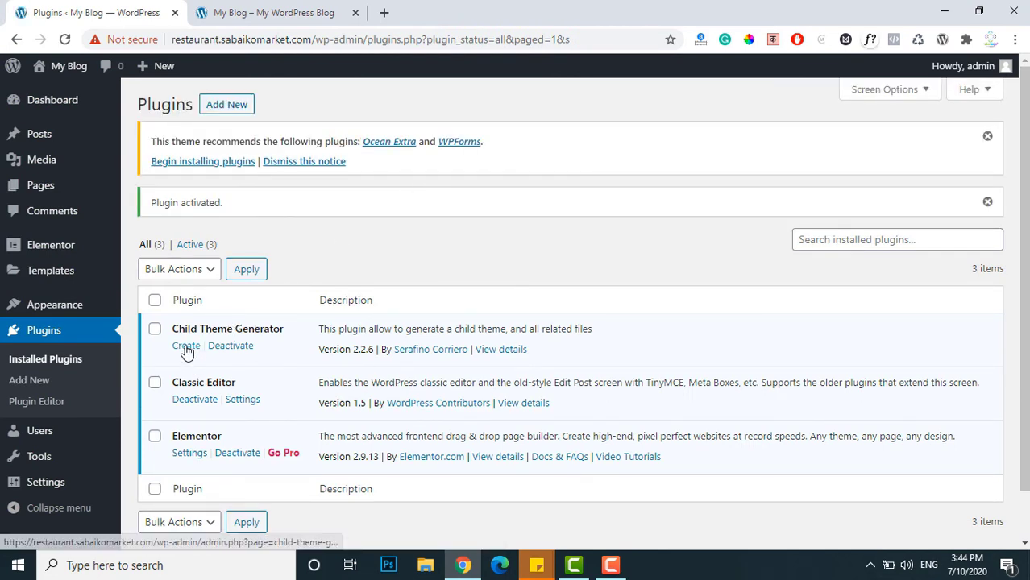
left_click(187, 346)
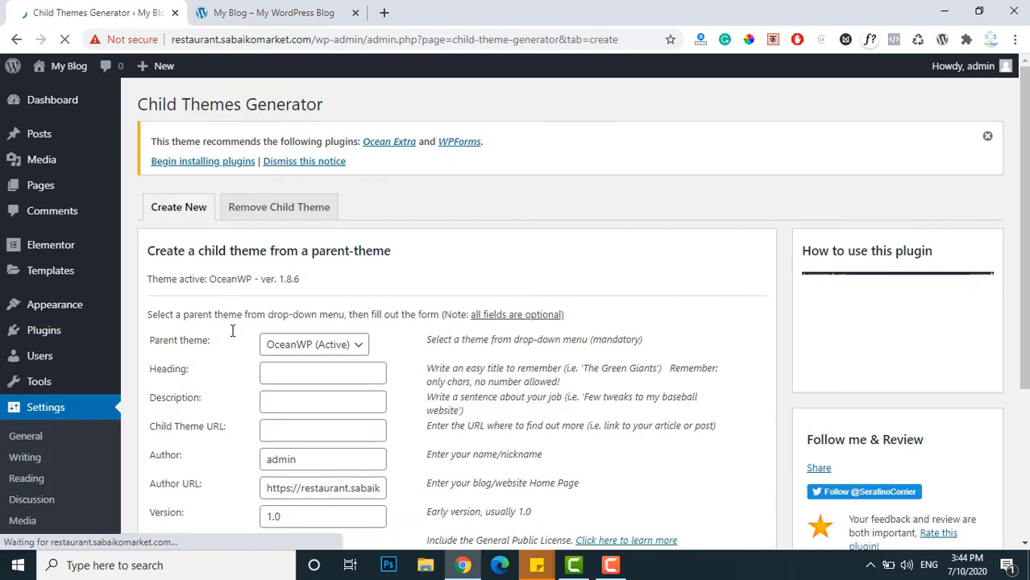
Set the heading of the new OceanWP child theme to "Online order"
scroll(230, 329, "down", 3)
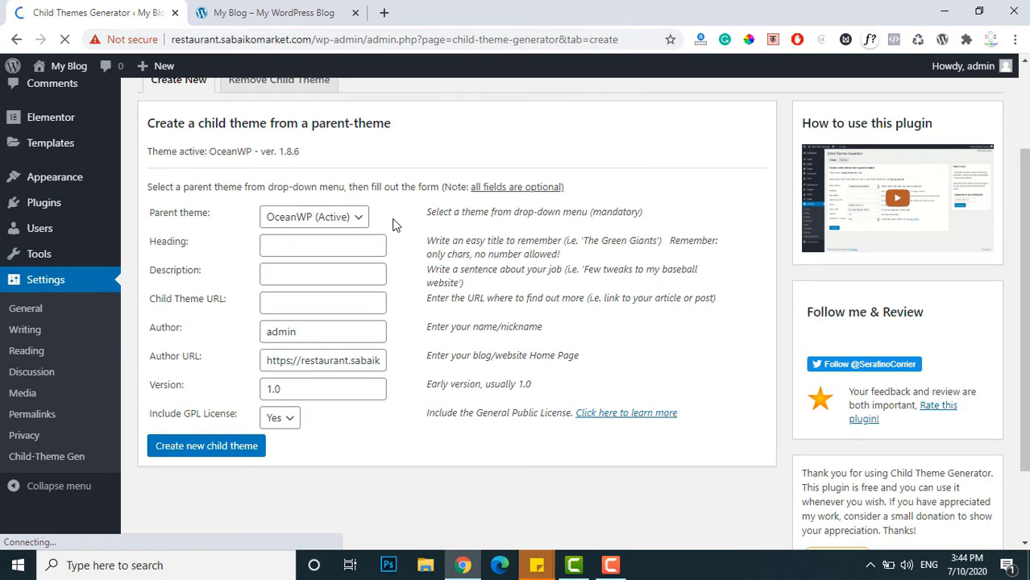
left_click(316, 243)
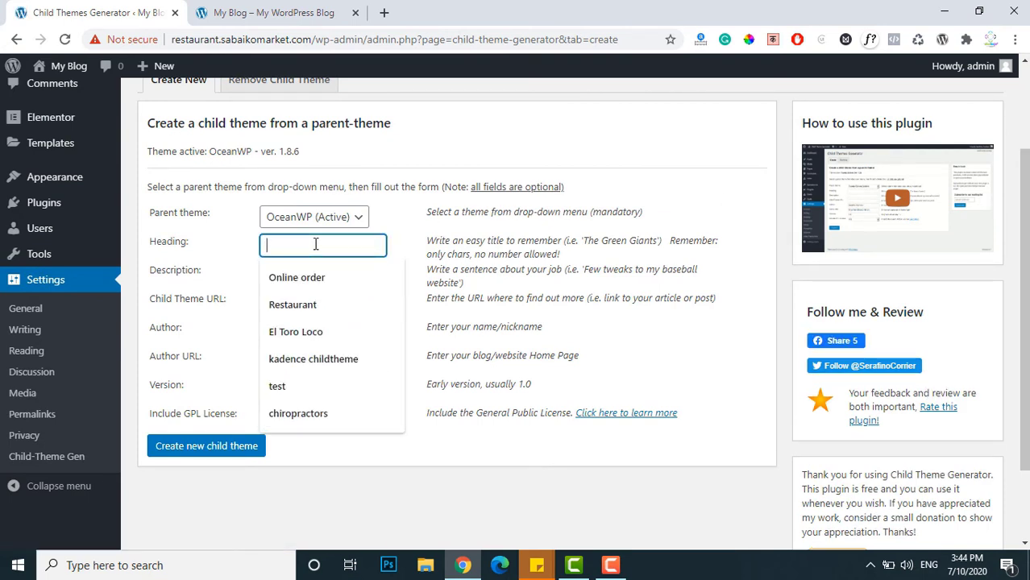
type("on")
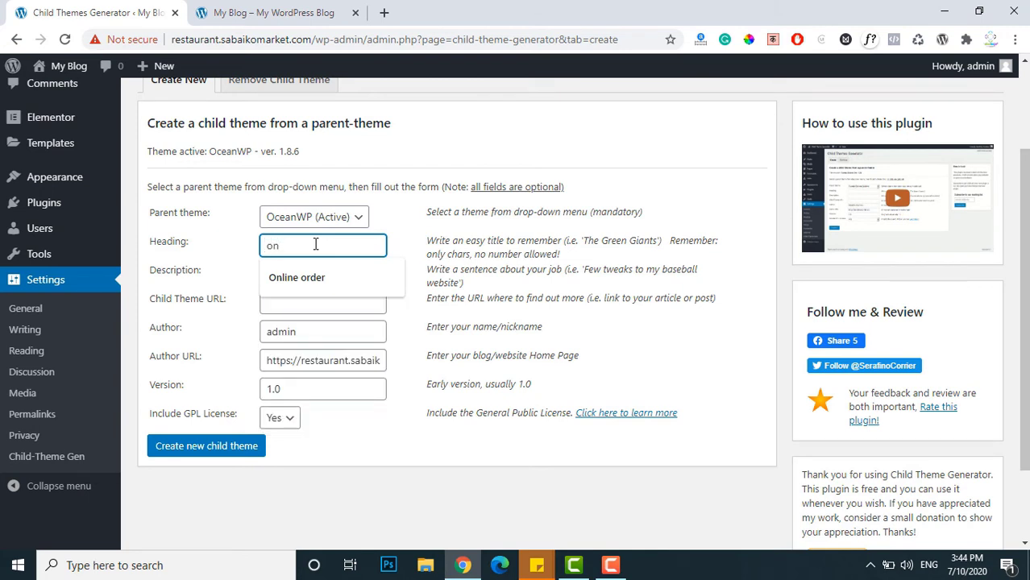
key("Down")
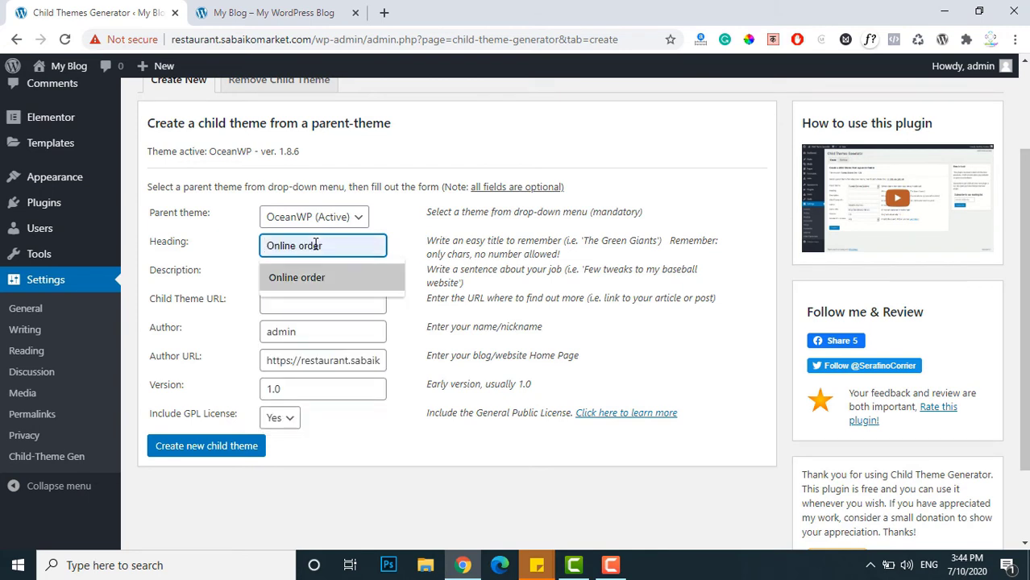
key("Return")
Enter "child theme of oceanwp" as the child theme's description
left_click(283, 274)
type("chk")
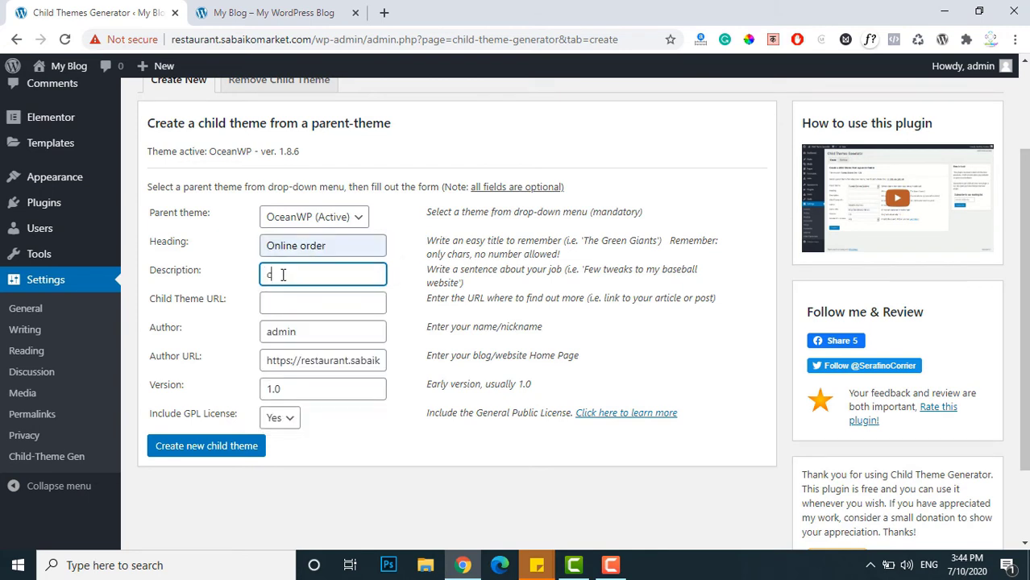
key("BackSpace")
type("ild thme")
key("BackSpace")
key("BackSpace")
key("BackSpace")
type("eme of ocan")
key("BackSpace")
key("BackSpace")
type("eanwp")
Create the child theme and finish with the option to activate it enabled
left_click(216, 448)
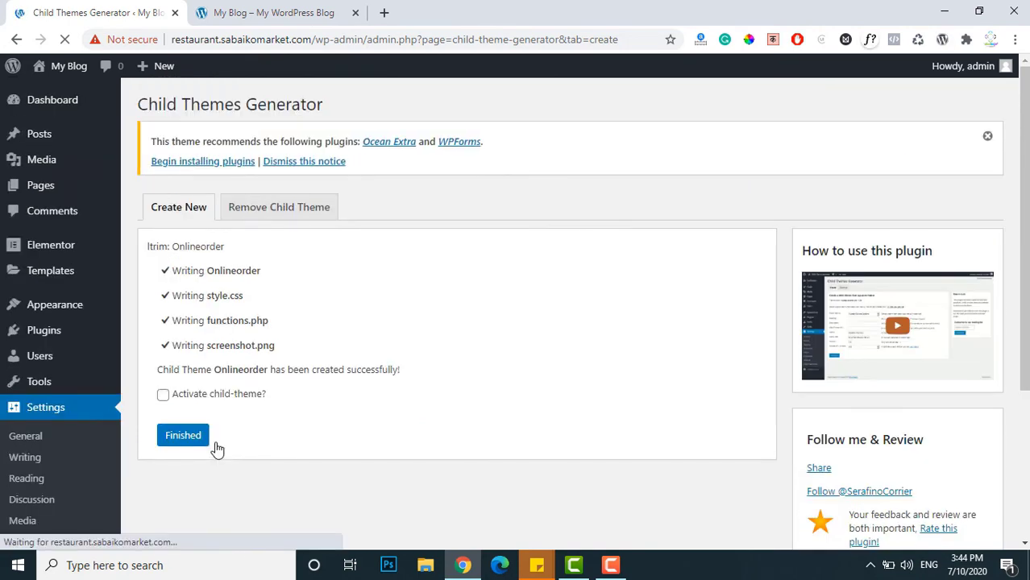
left_click(162, 395)
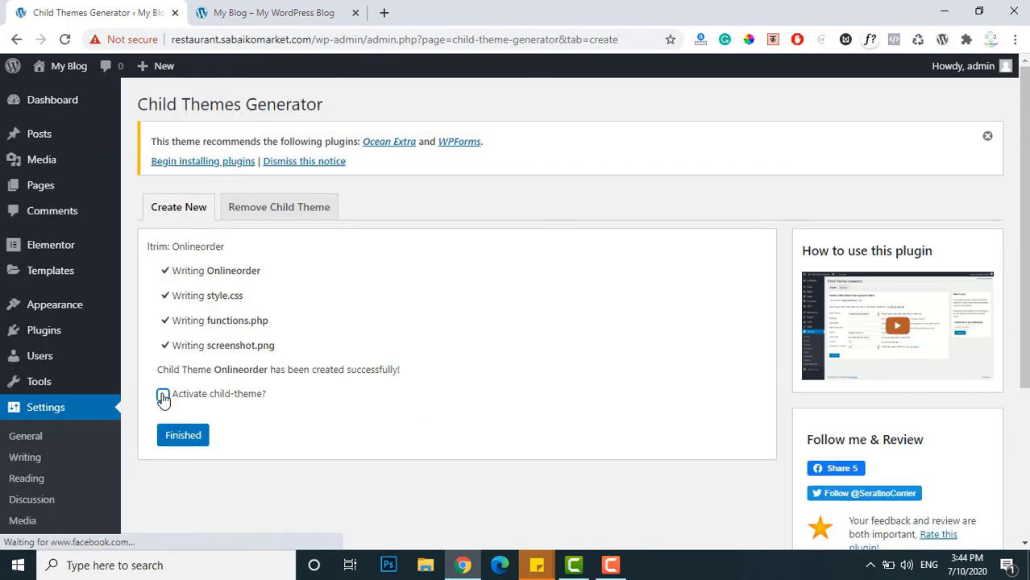
left_click(182, 440)
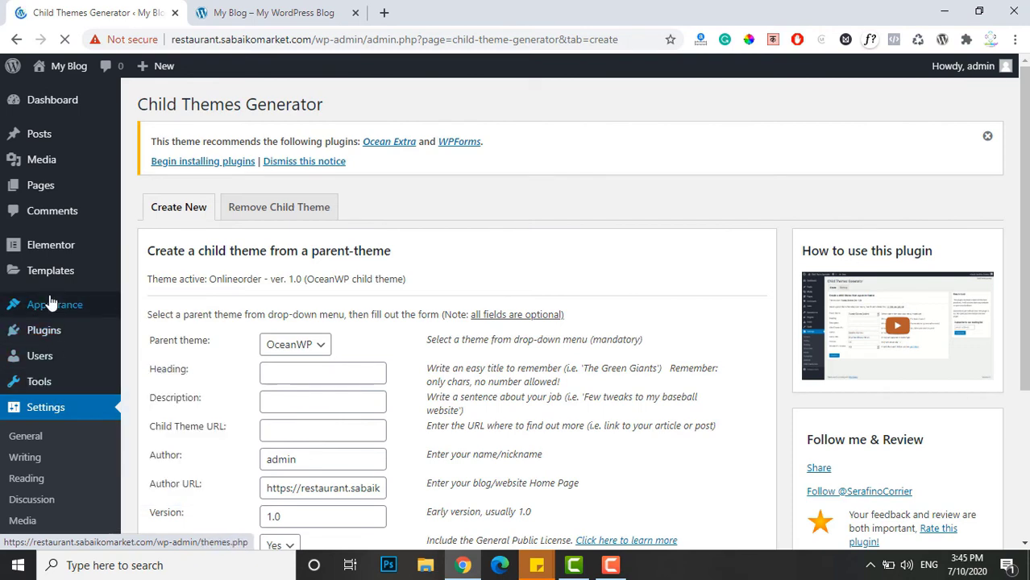
Look at the installed themes and open the site's front end in a new browser tab
mouse_move(60, 300)
left_click(154, 311)
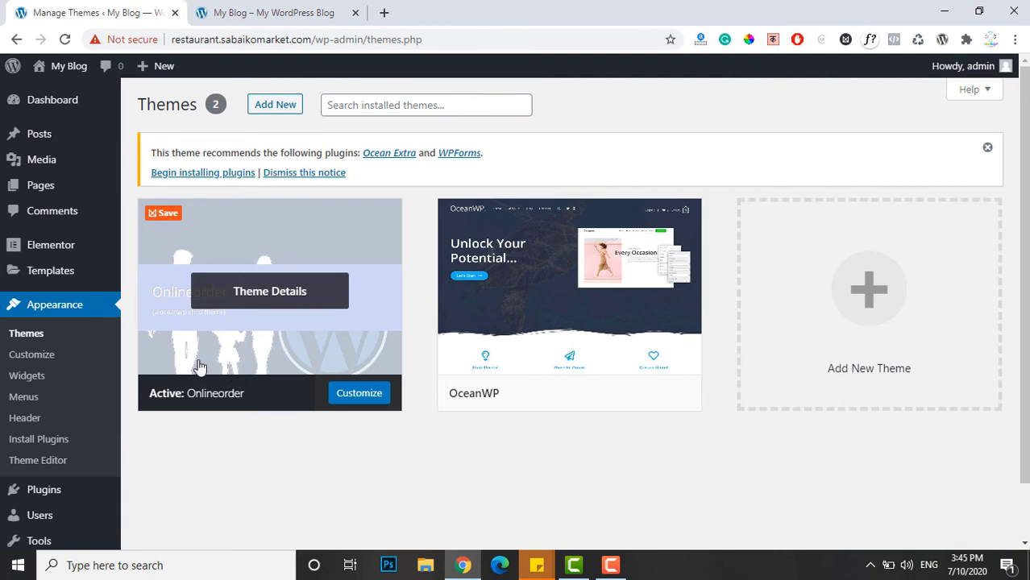
mouse_move(21, 200)
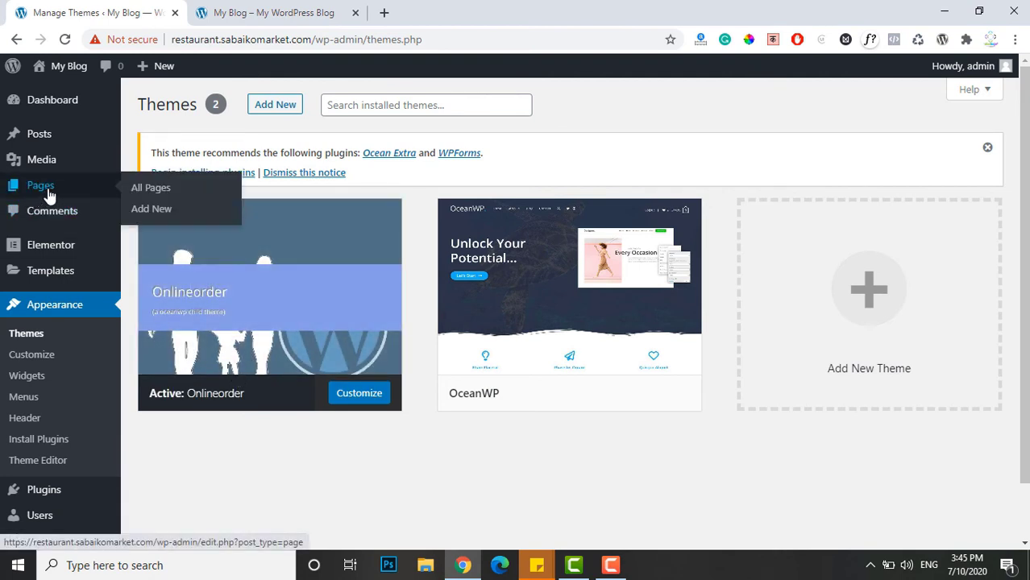
mouse_move(69, 77)
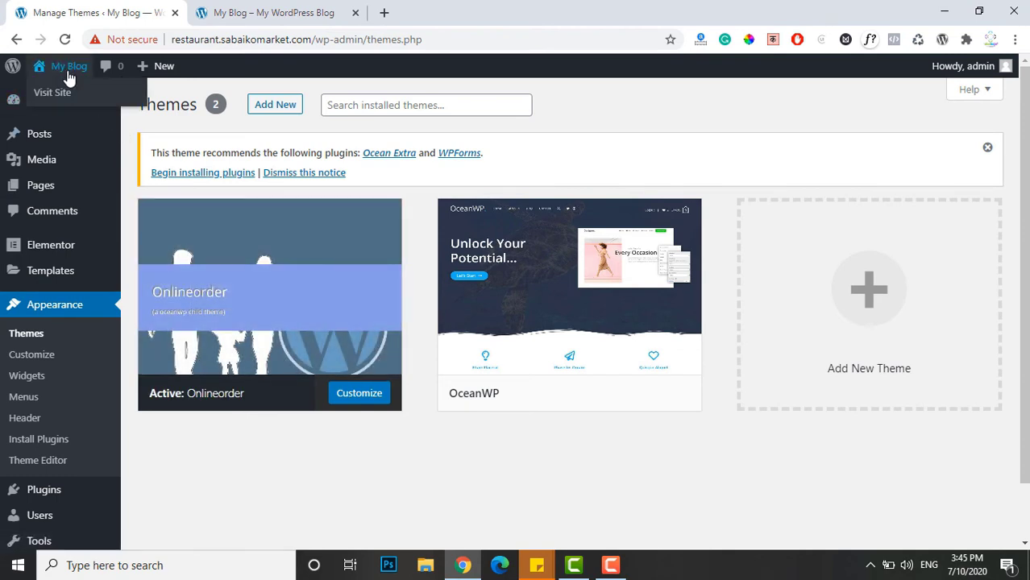
right_click(53, 91)
left_click(71, 102)
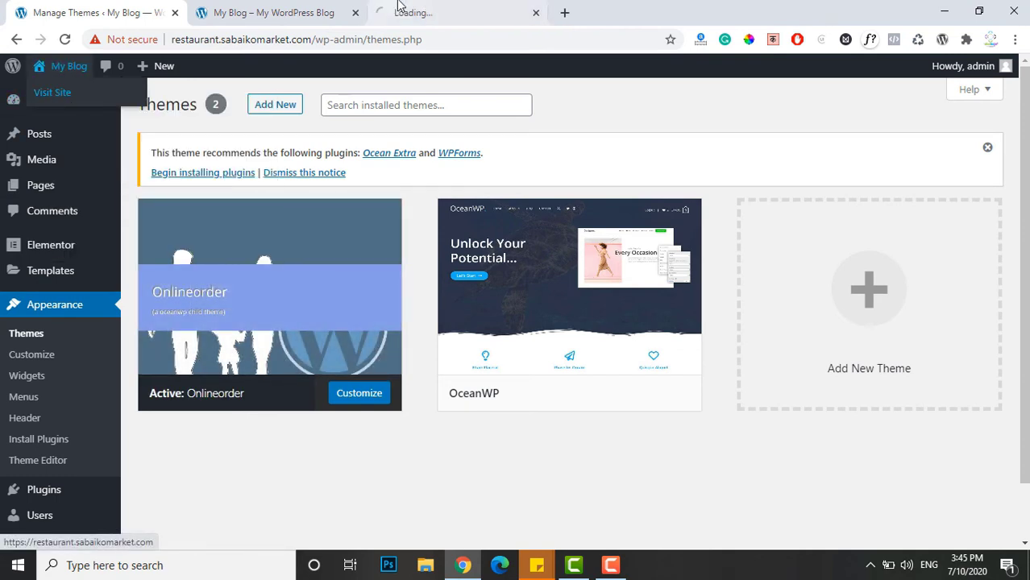
left_click(400, 10)
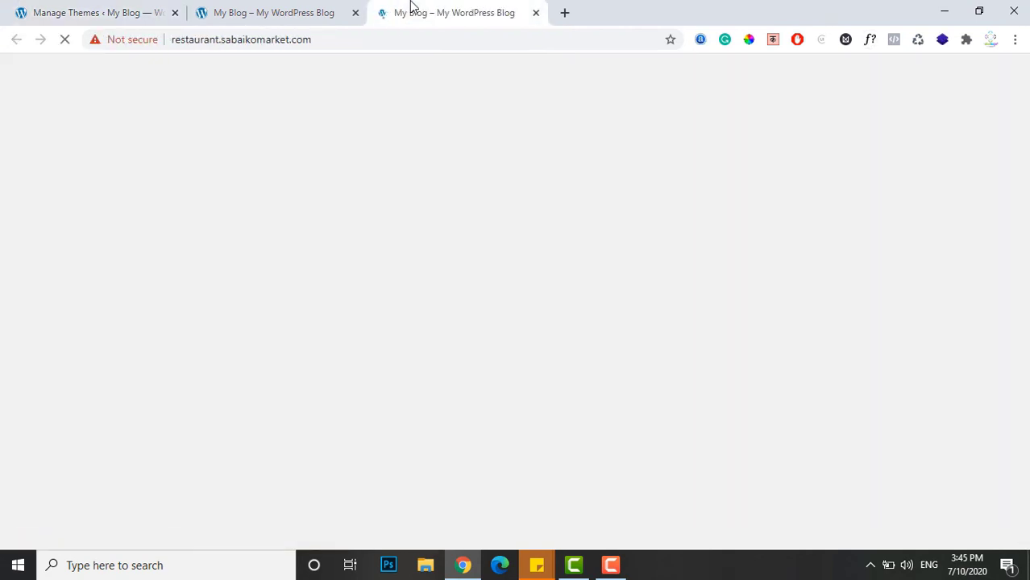
Close the older browser tab of the site's front end and return to the Manage Themes page
left_click(312, 8)
left_click(354, 13)
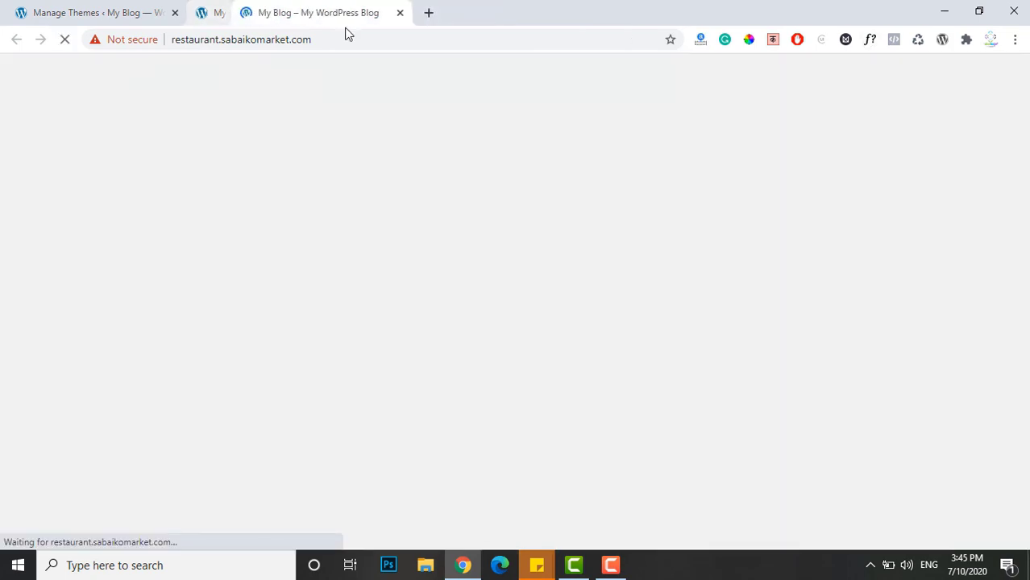
left_click(76, 10)
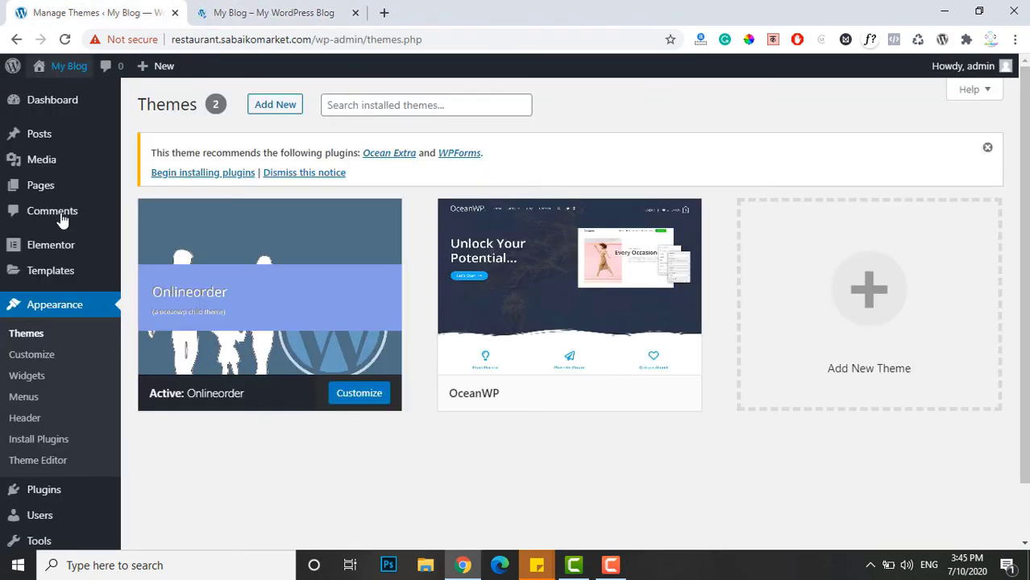
Go to the installed plugins, review the details of the recommended Ocean Extra plugin and install it
left_click(35, 496)
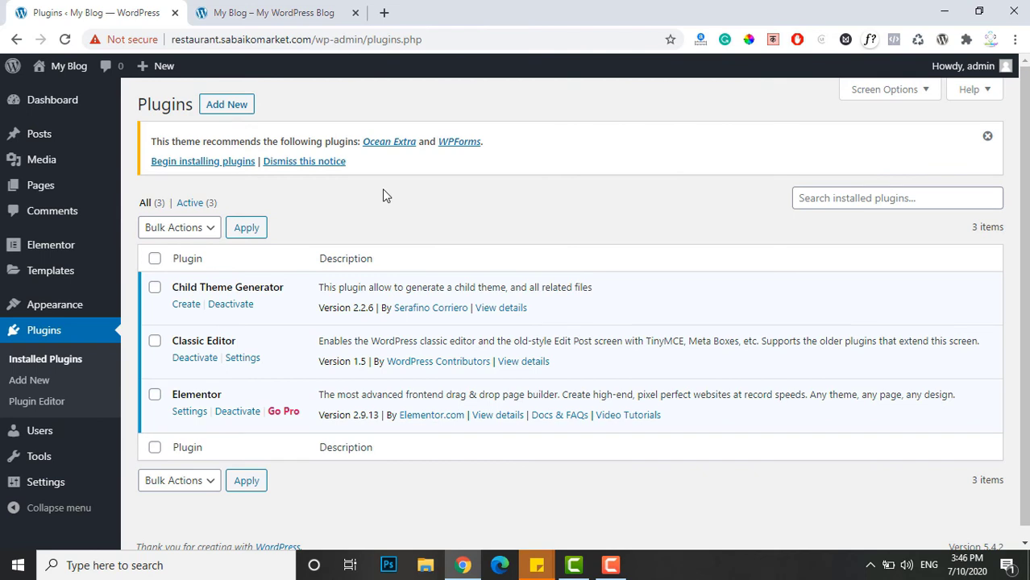
left_click(389, 142)
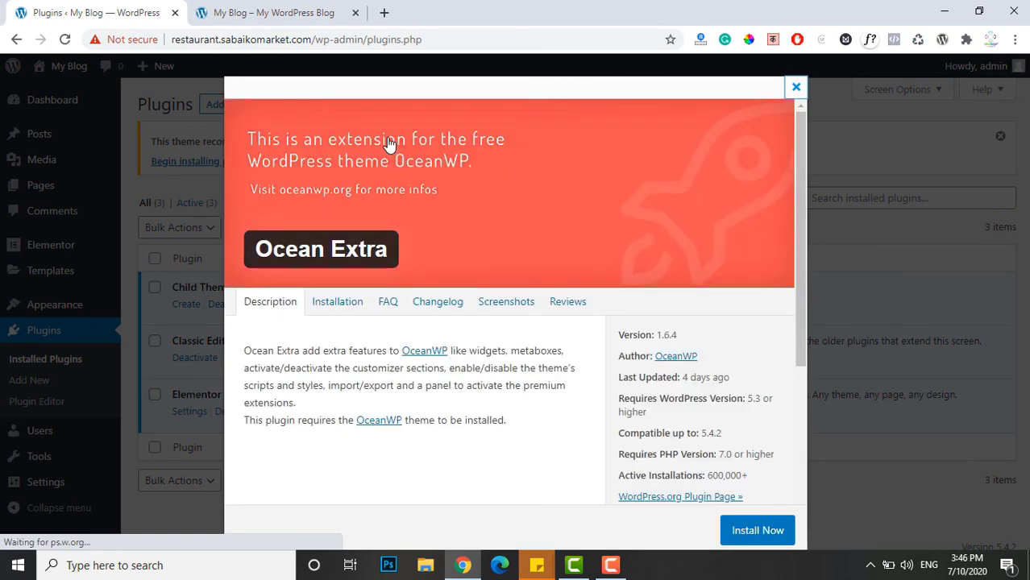
scroll(801, 196, "down", 5)
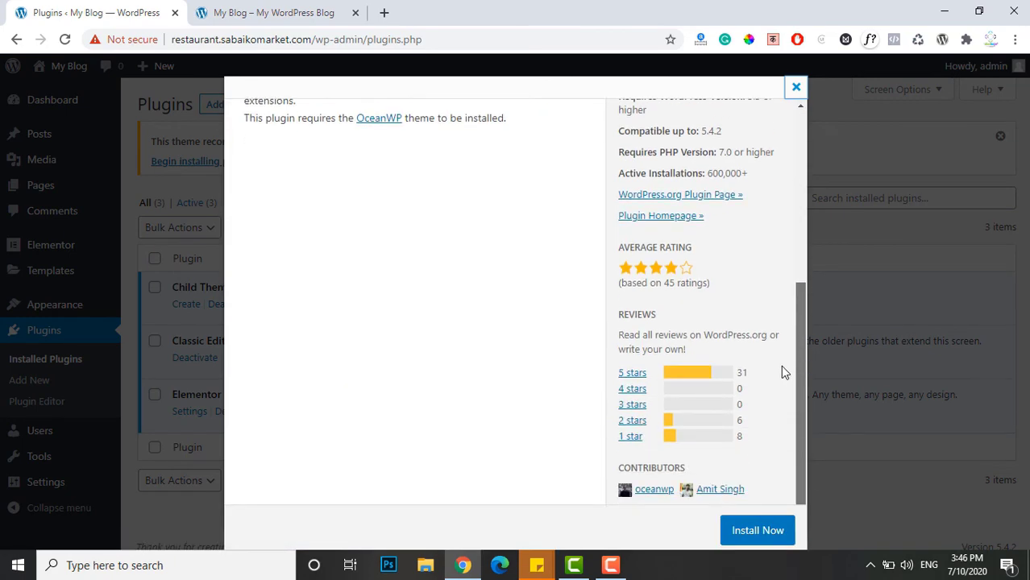
left_click(742, 532)
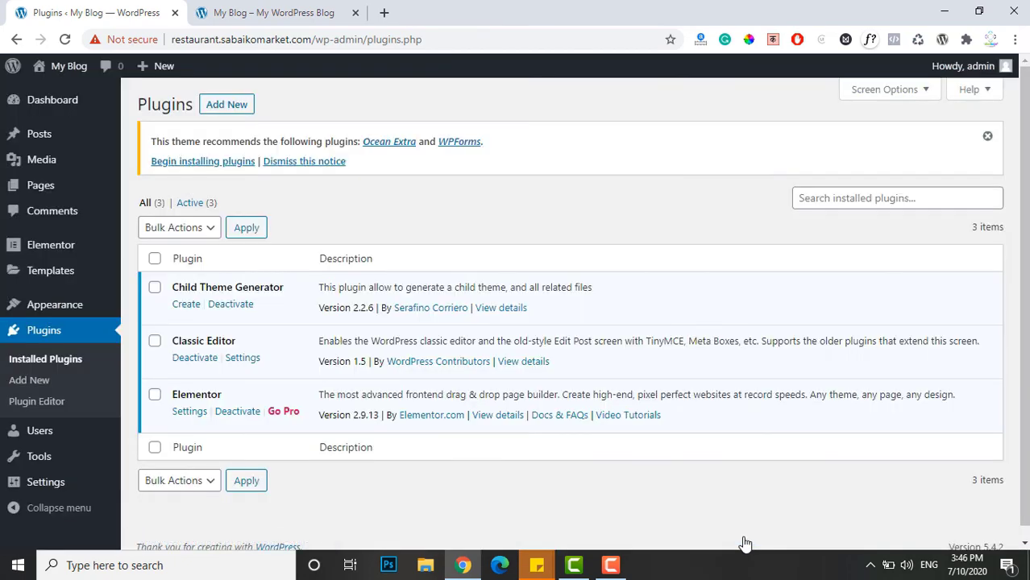
Retry installing Ocean Extra from its plugin details, and leave the installed plugins for the Add Plugins page
left_click(389, 145)
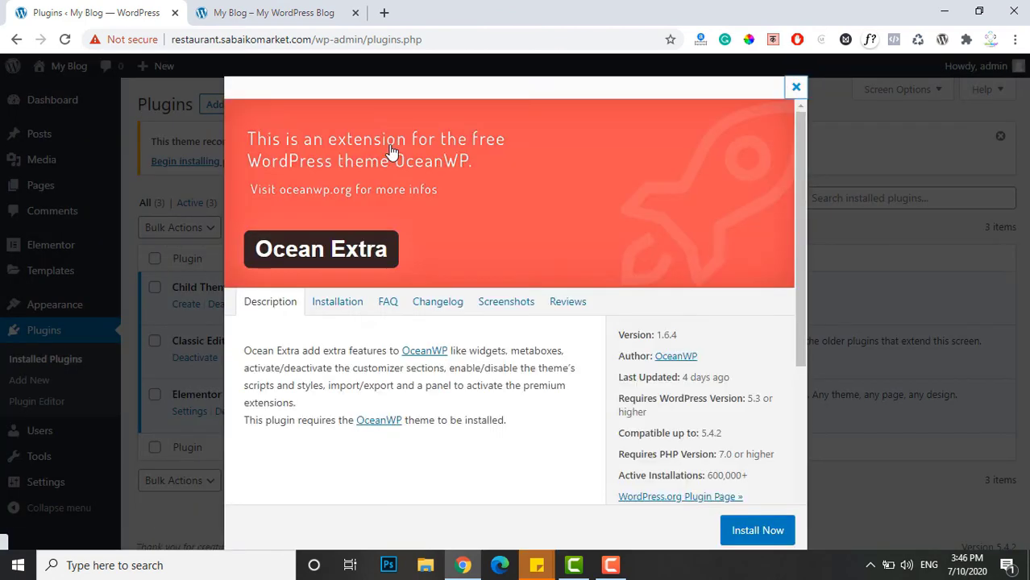
left_click(769, 536)
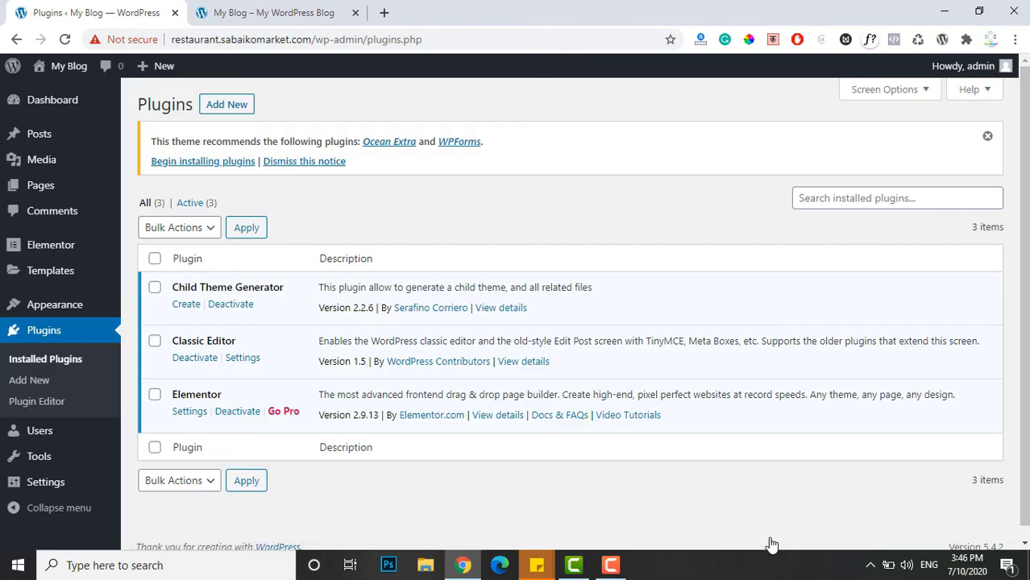
left_click(225, 105)
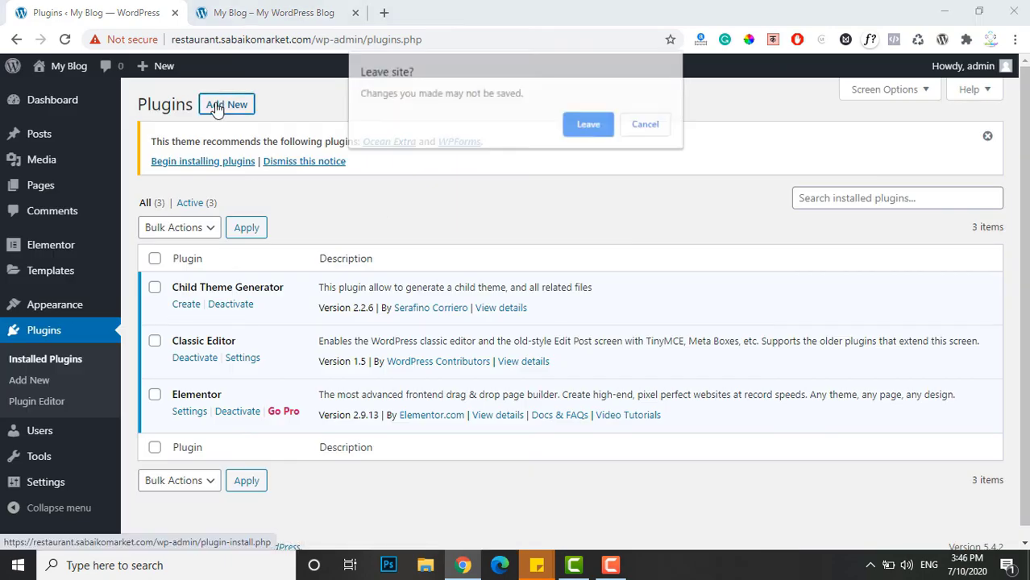
left_click(591, 126)
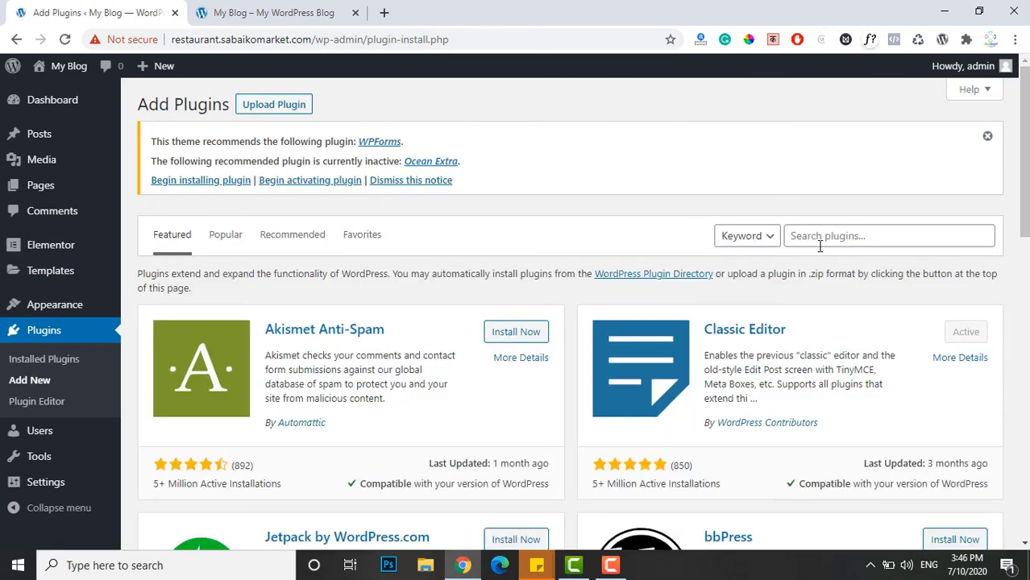
Search the plugin directory for "ocean extra" and activate the Ocean Extra plugin
left_click(812, 238)
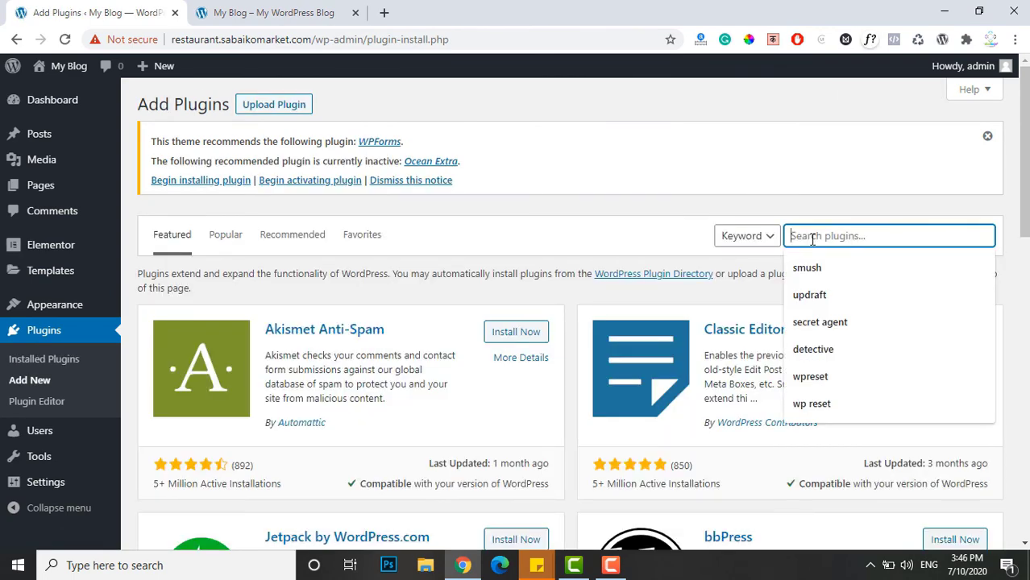
type("ocean extra")
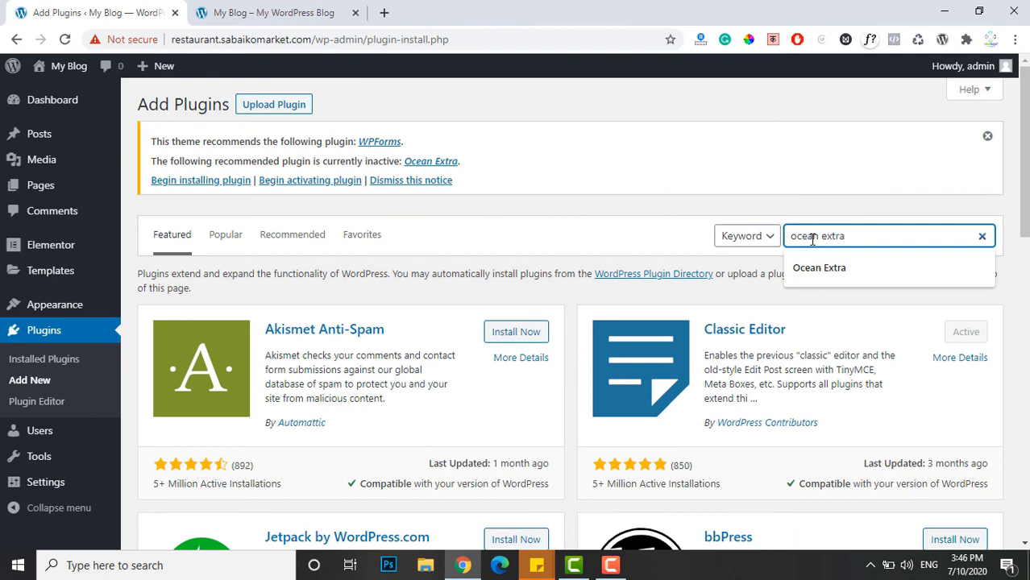
key("Return")
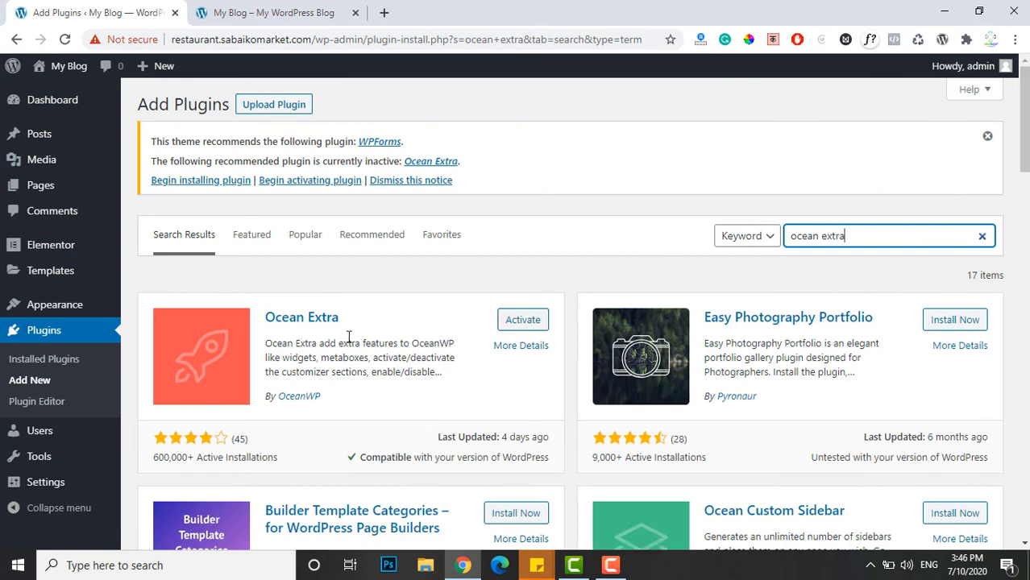
left_click(522, 320)
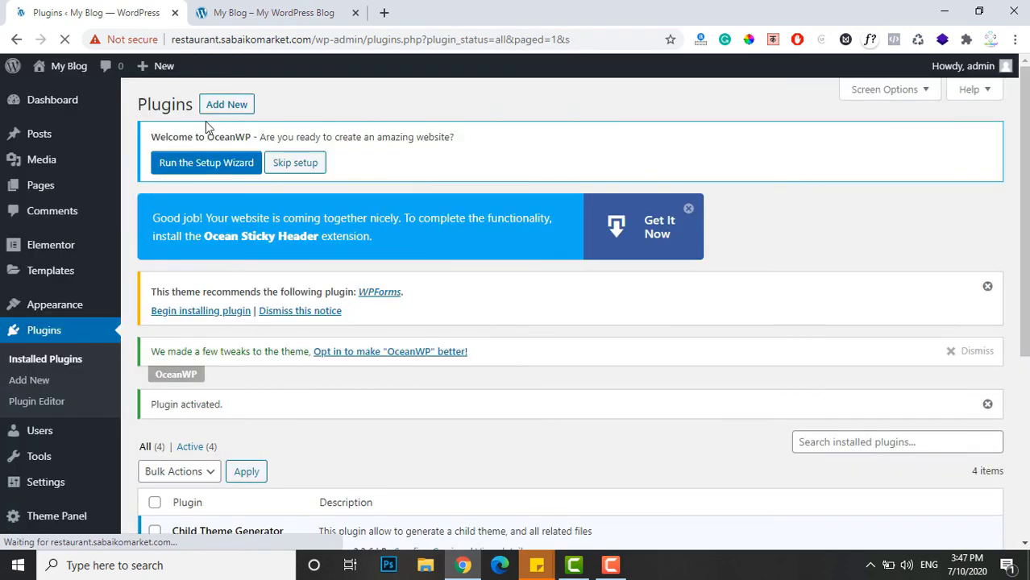
Skip the OceanWP setup wizard and dismiss the WPForms recommendation and the OceanWP opt-in notice
left_click(296, 163)
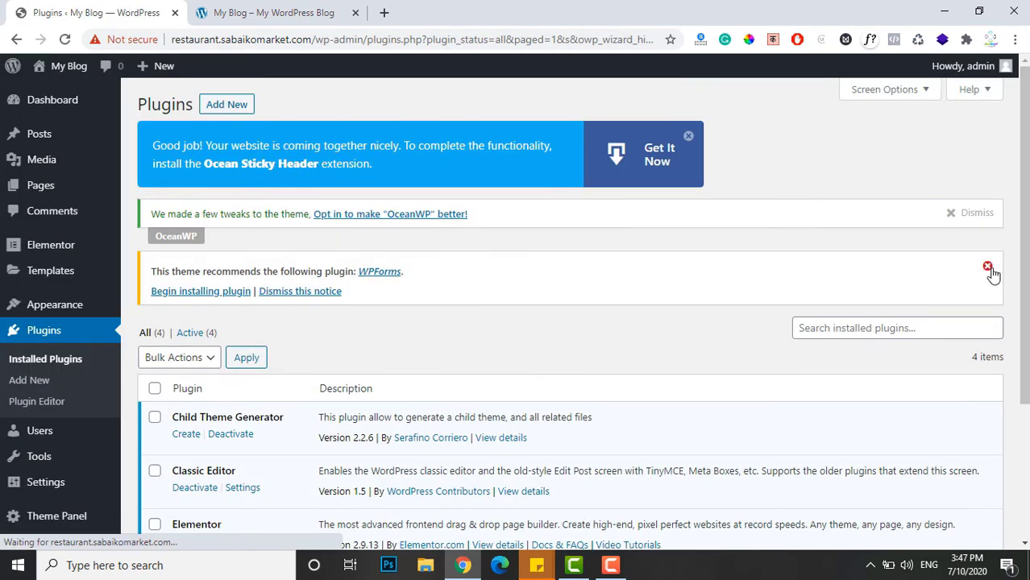
left_click(987, 266)
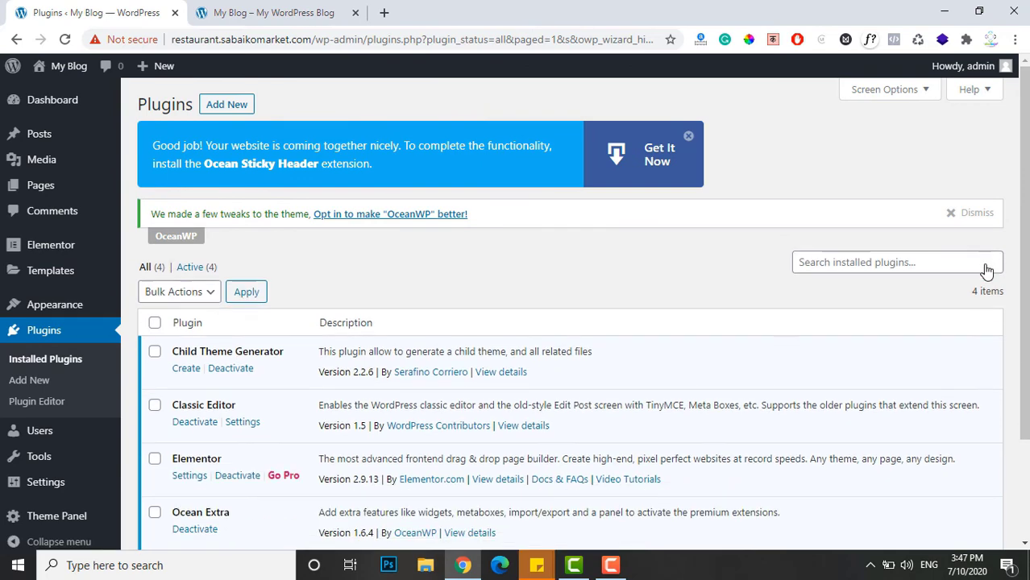
left_click(952, 215)
Move the Privacy Policy and Sample Page pages to the trash together and start a new page
mouse_move(89, 162)
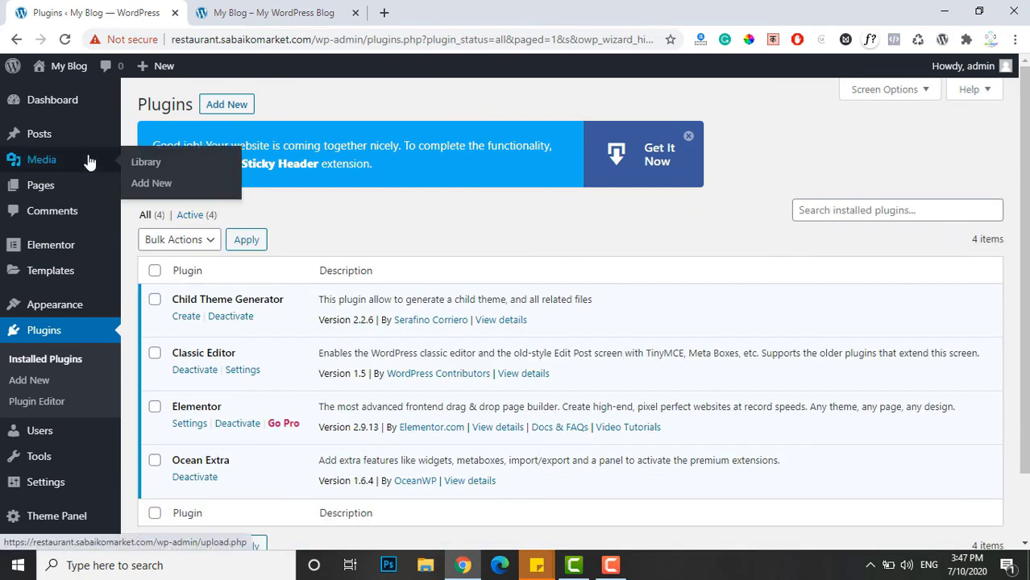
left_click(52, 187)
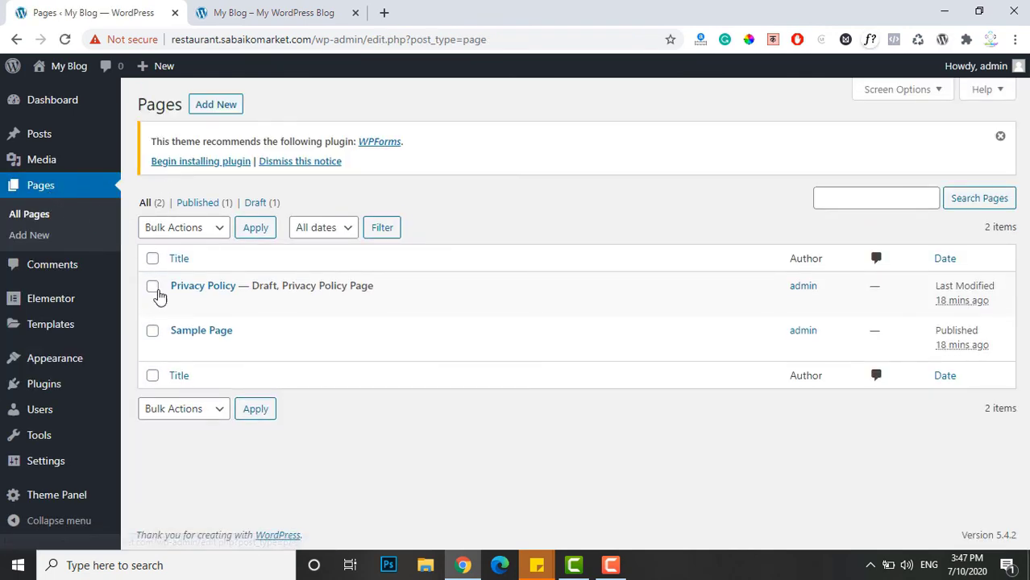
left_click(152, 288)
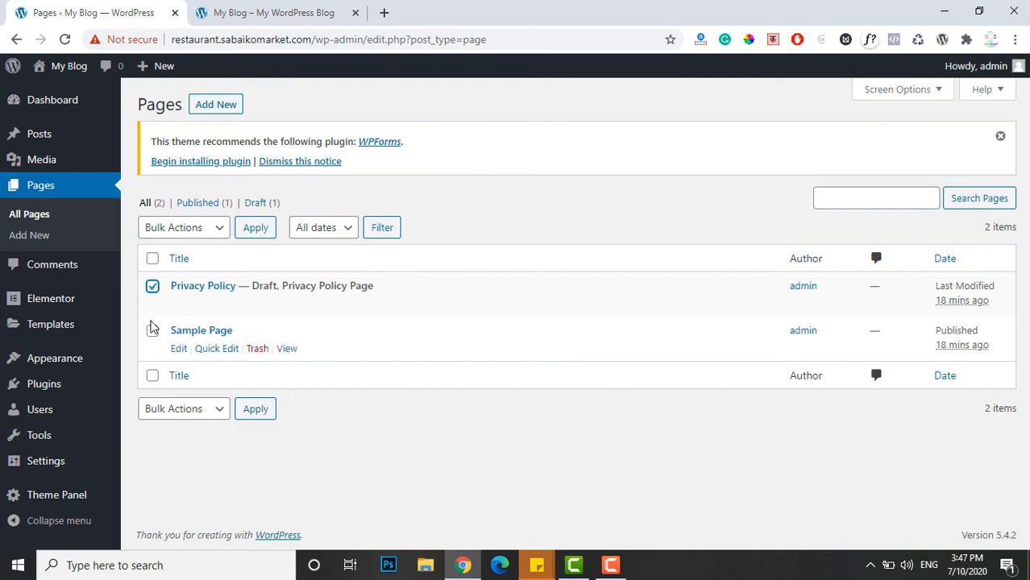
left_click(152, 332)
left_click(196, 233)
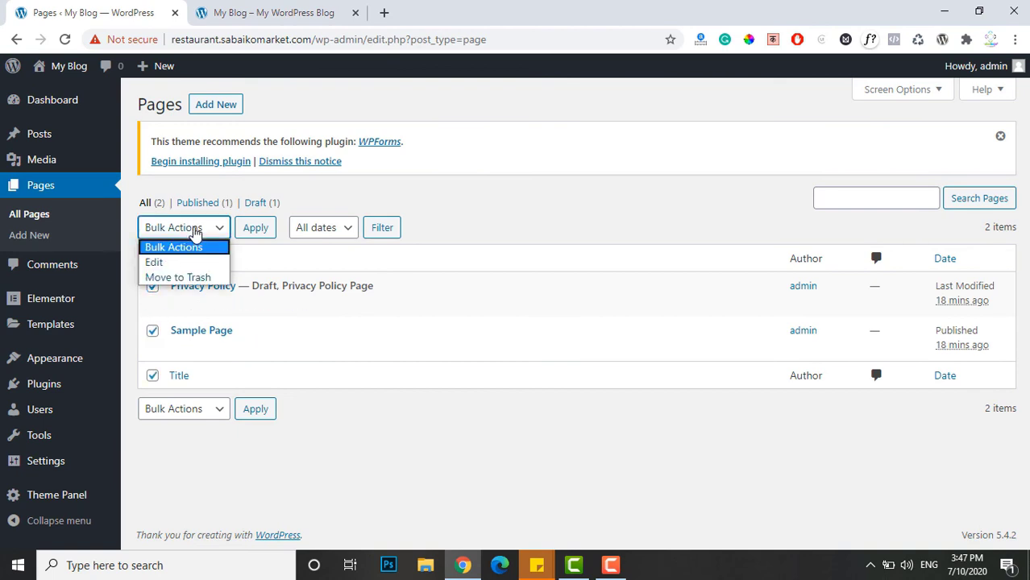
left_click(177, 279)
left_click(256, 231)
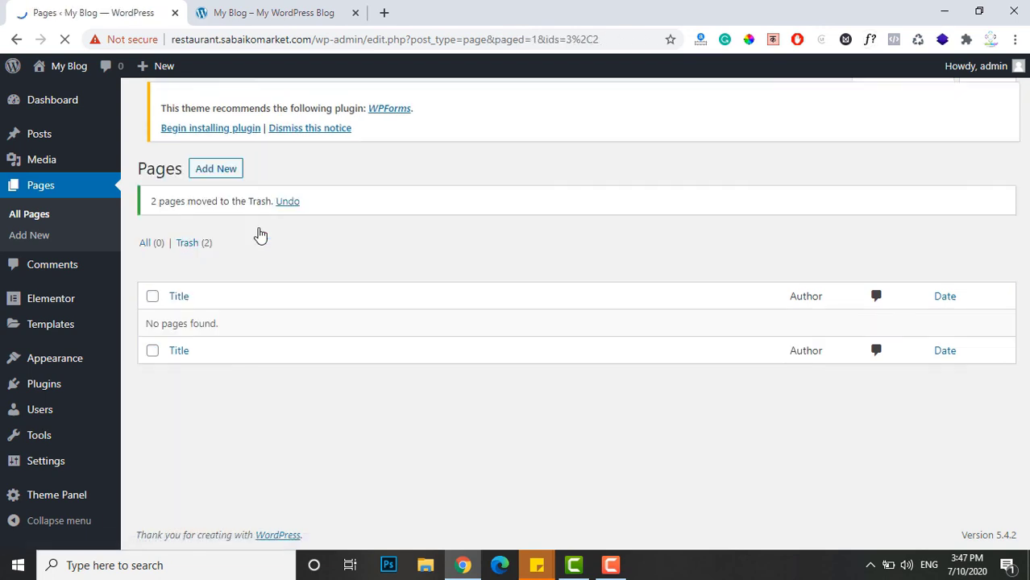
left_click(214, 105)
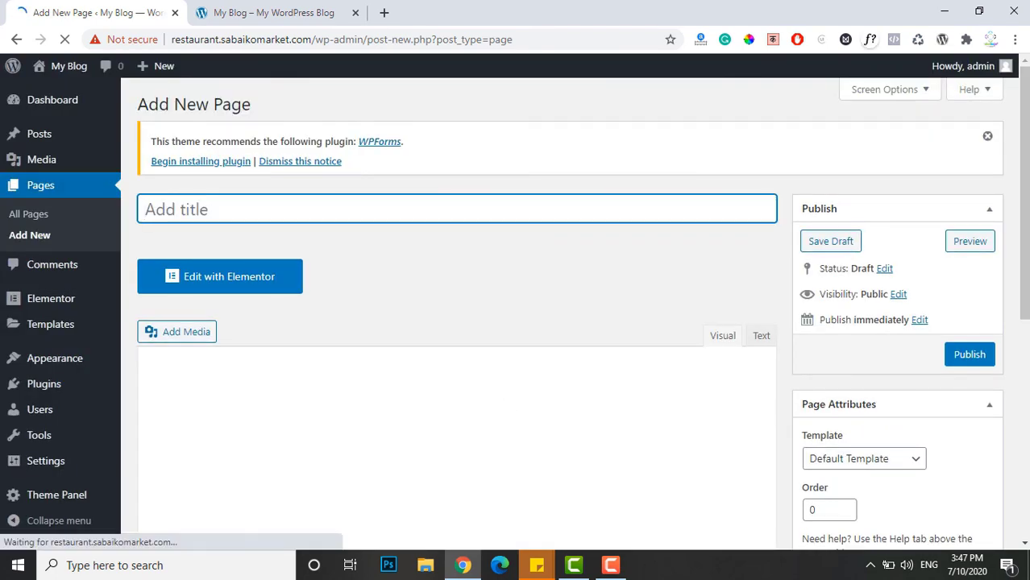
Look through the new page's OceanWP Settings, covering the shortcode, header, logo, menu, title, breadcrumbs and footer sections
scroll(1008, 338, "down", 5)
scroll(1006, 341, "down", 1)
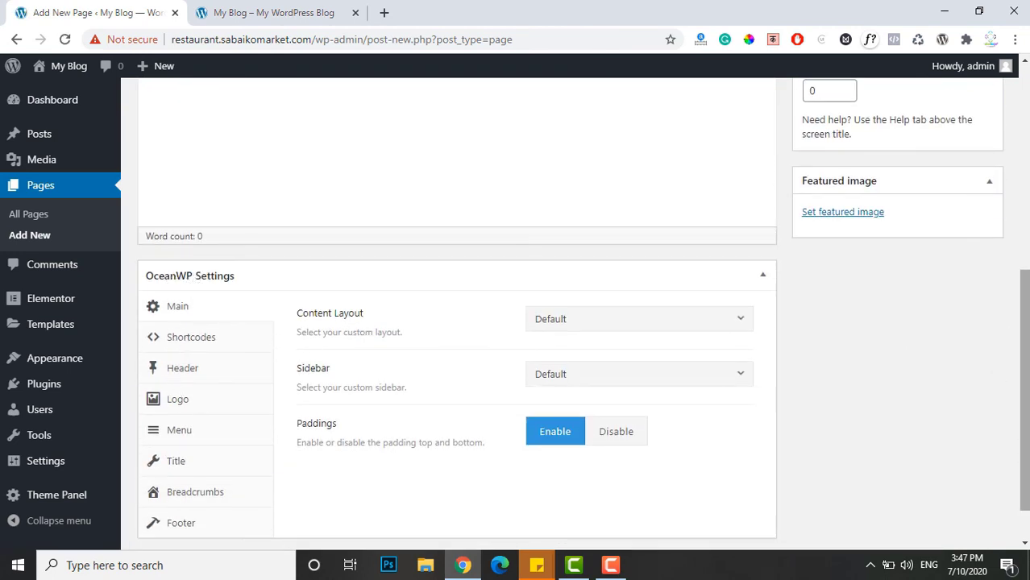
left_click_drag(1024, 333, 991, 382)
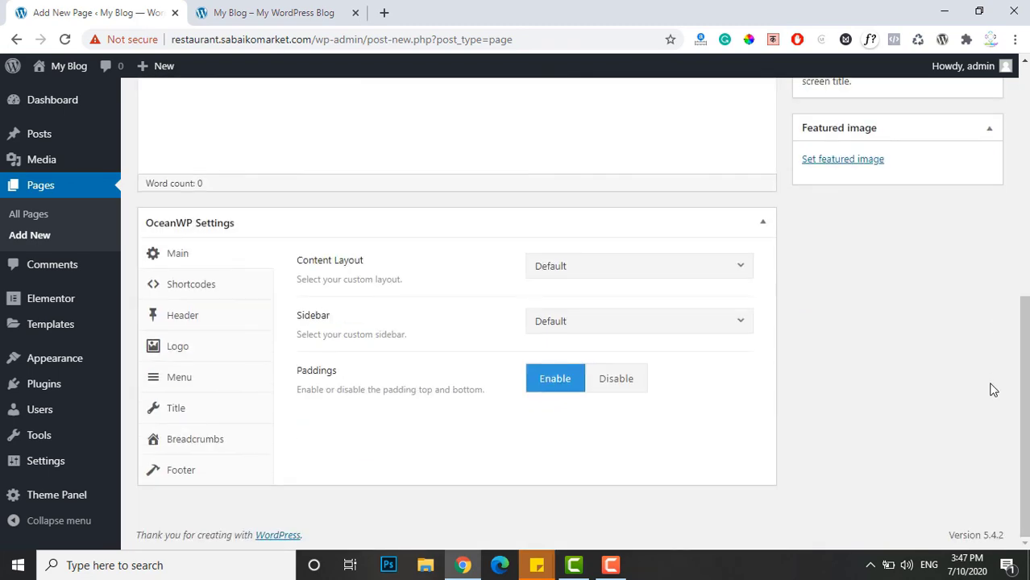
left_click(200, 288)
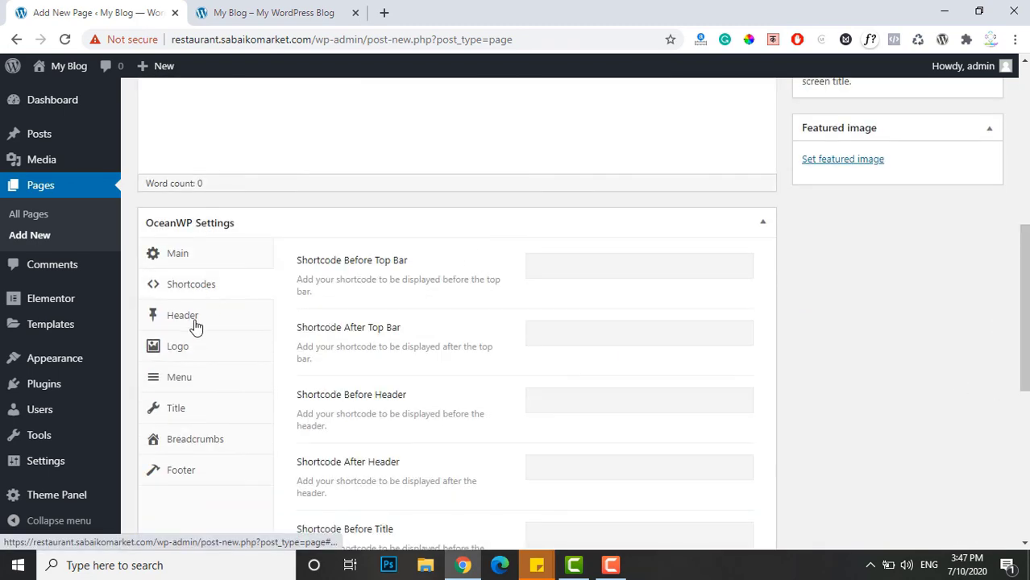
left_click(197, 322)
left_click(191, 358)
left_click(185, 397)
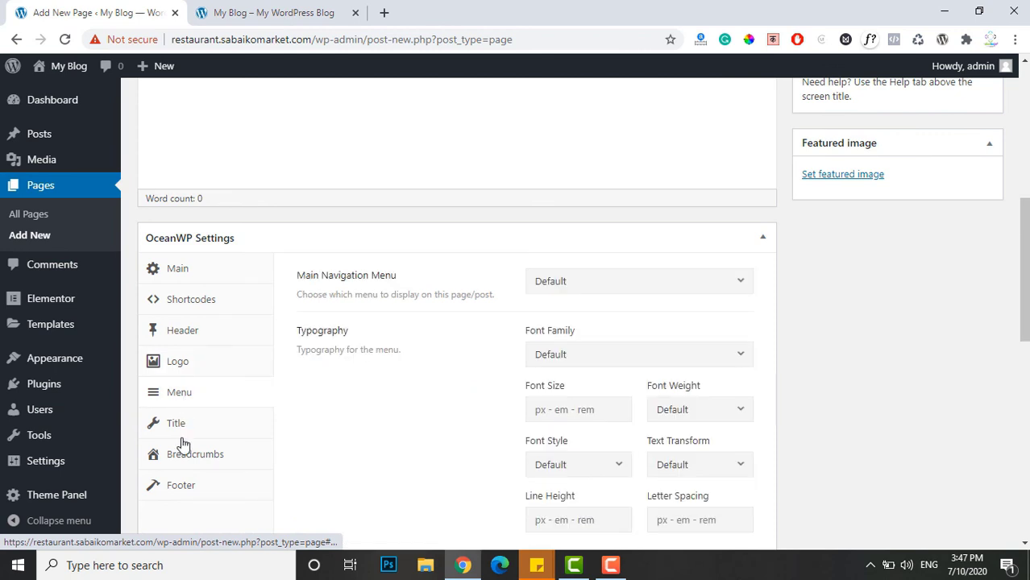
left_click(183, 434)
left_click(181, 467)
left_click(179, 487)
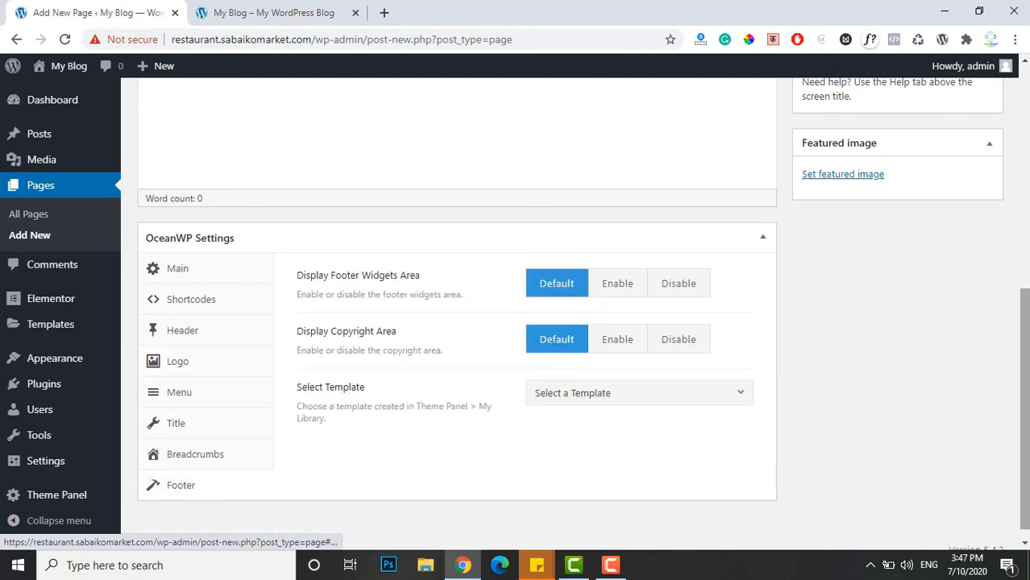
scroll(451, 323, "up", 2)
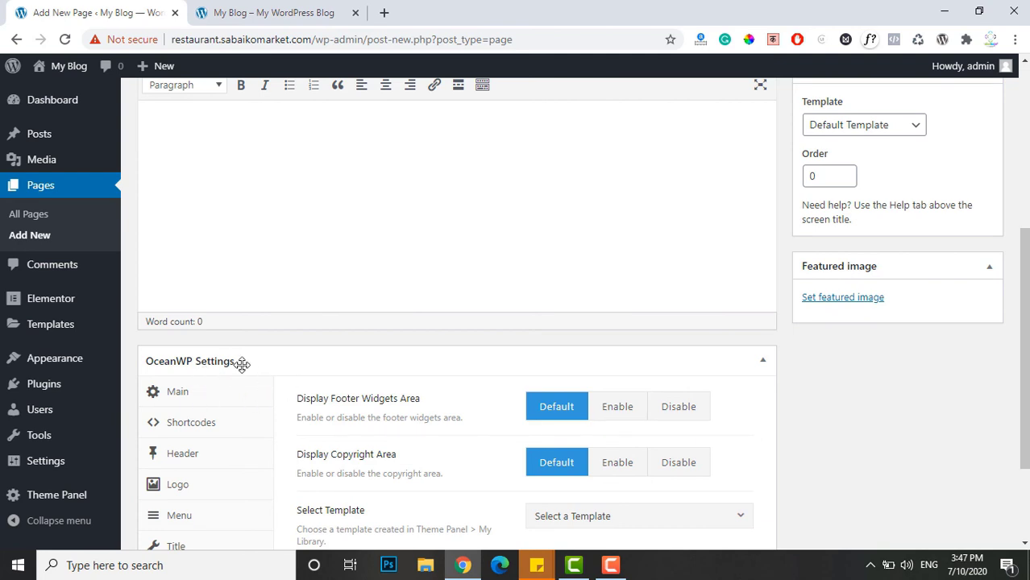
left_click_drag(1024, 274, 1006, 114)
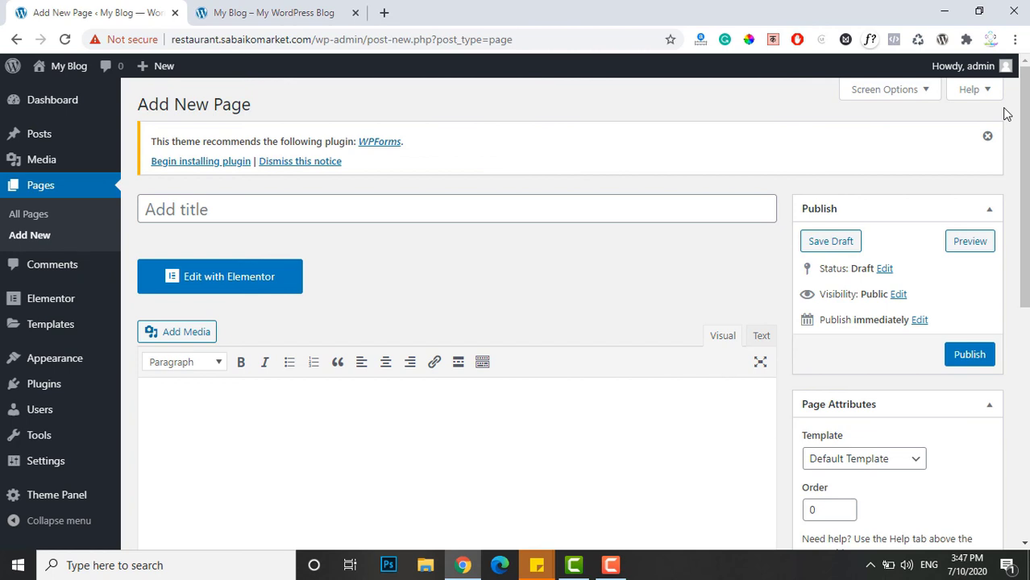
Title the page Home, return its OceanWP Settings to the Main section and publish it
left_click(261, 212)
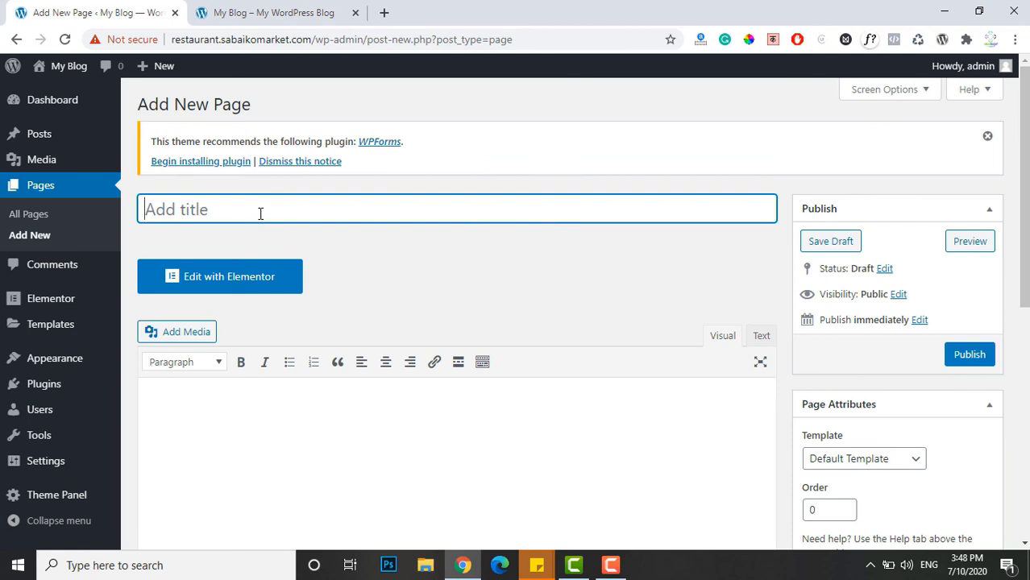
type("Home")
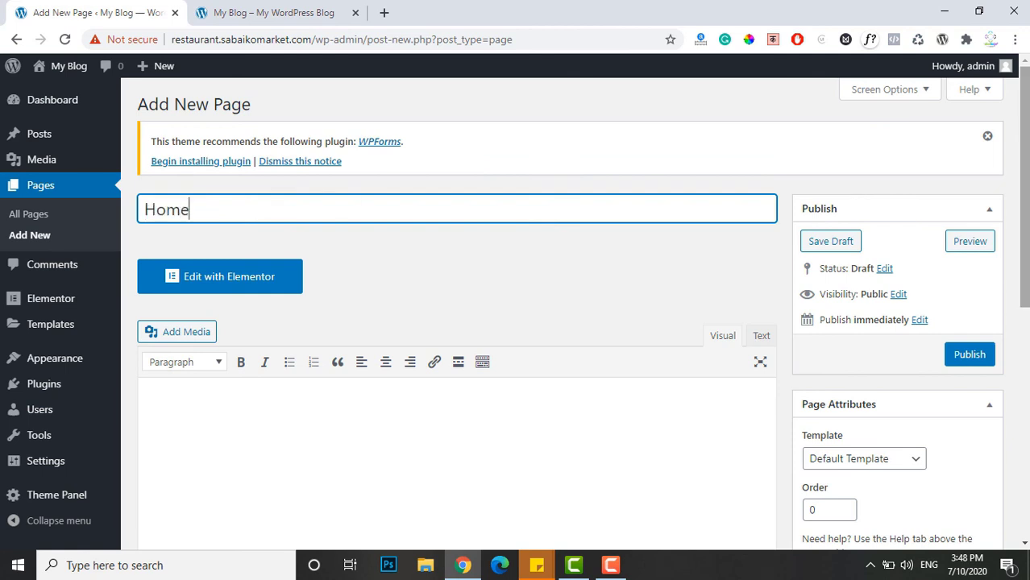
left_click_drag(1024, 173, 1001, 340)
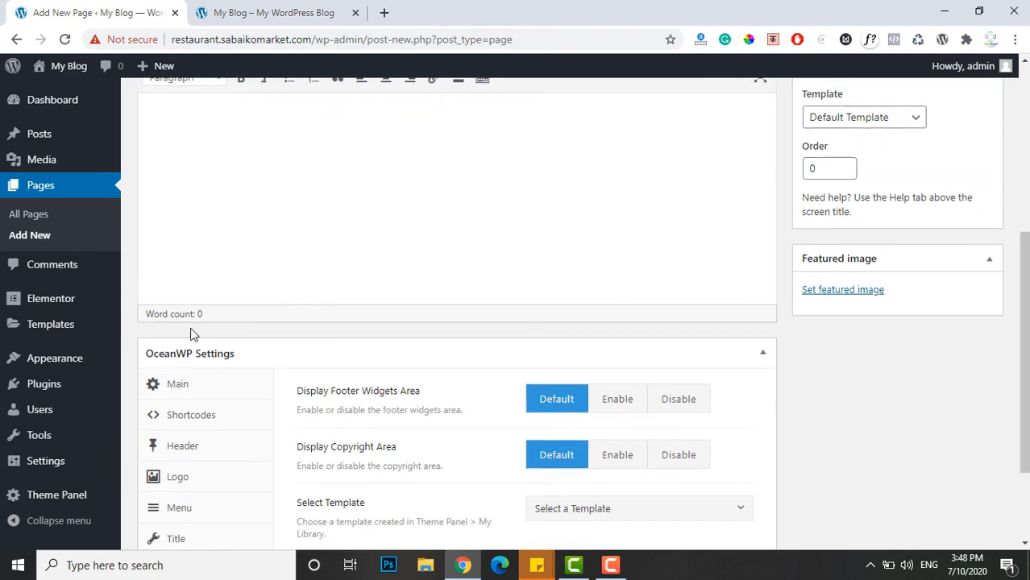
left_click(171, 390)
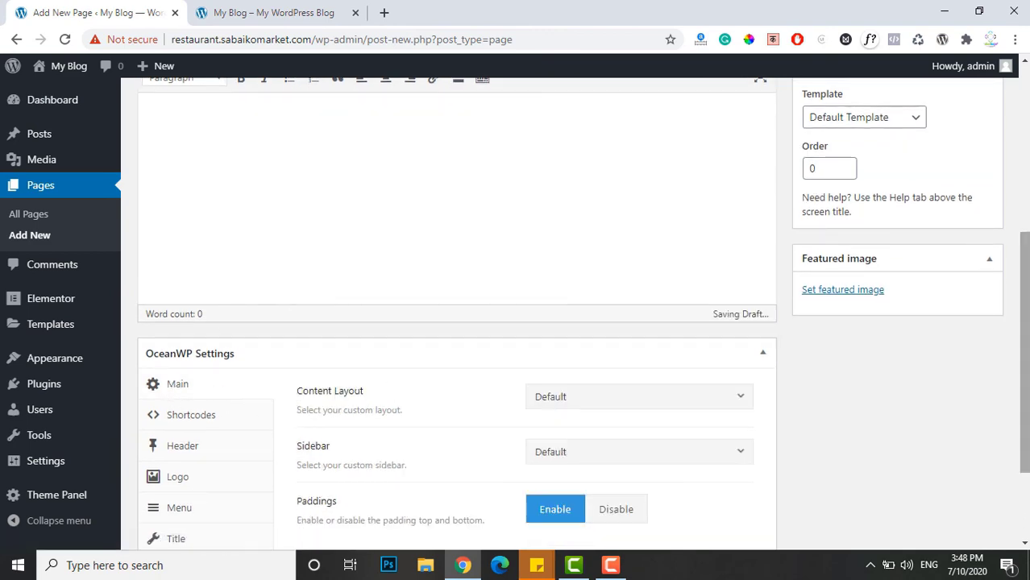
left_click_drag(1024, 341, 1020, 166)
left_click(969, 354)
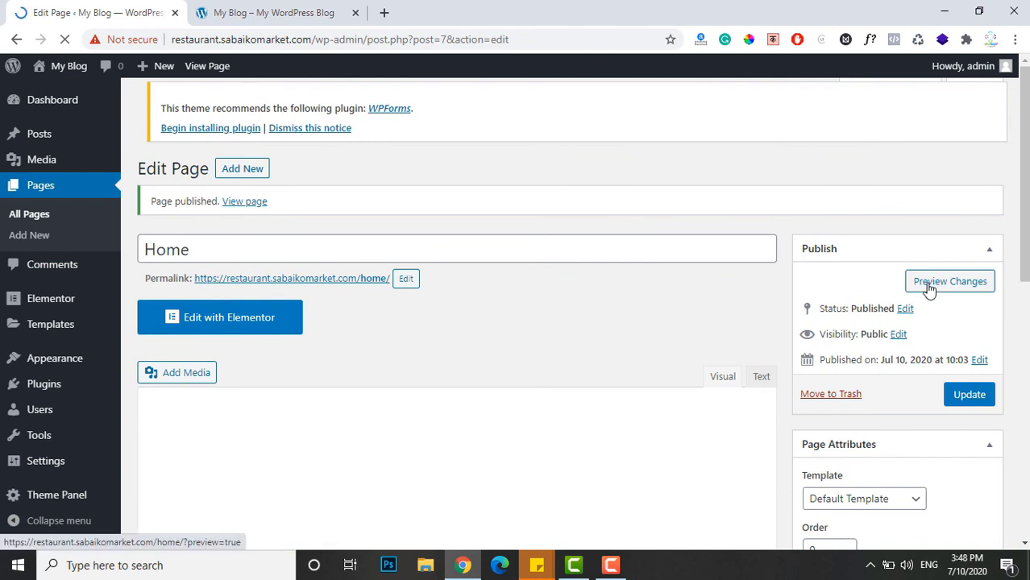
Preview the Home page in a new browser tab, compare it with the site's front page and return to the page editor
right_click(933, 281)
left_click(911, 294)
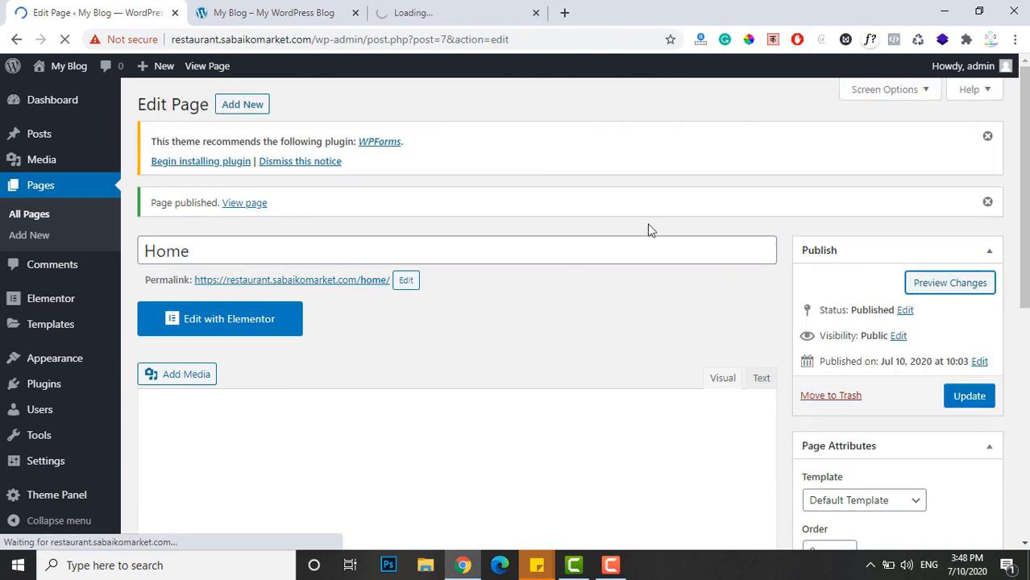
left_click(491, 8)
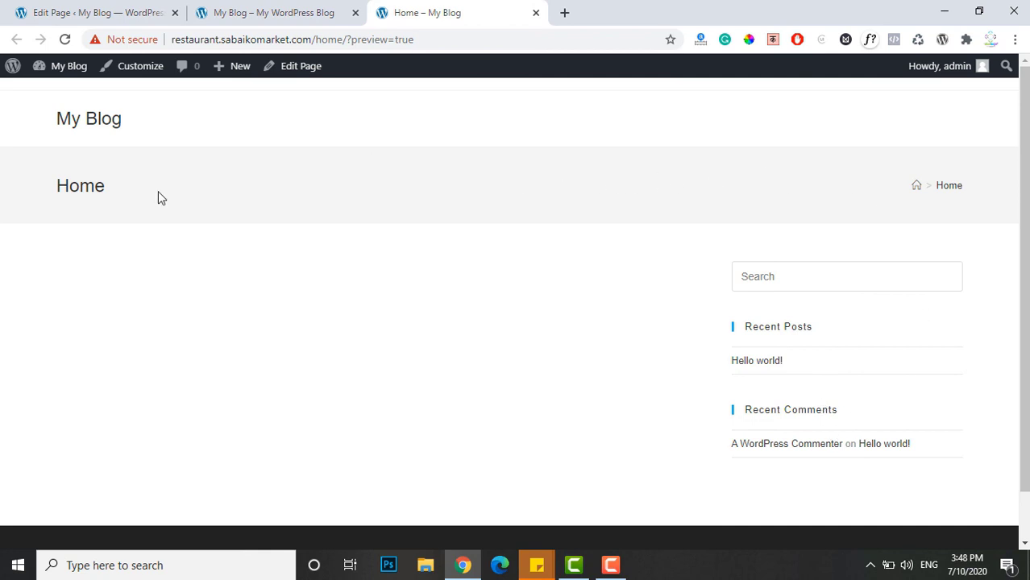
left_click(307, 4)
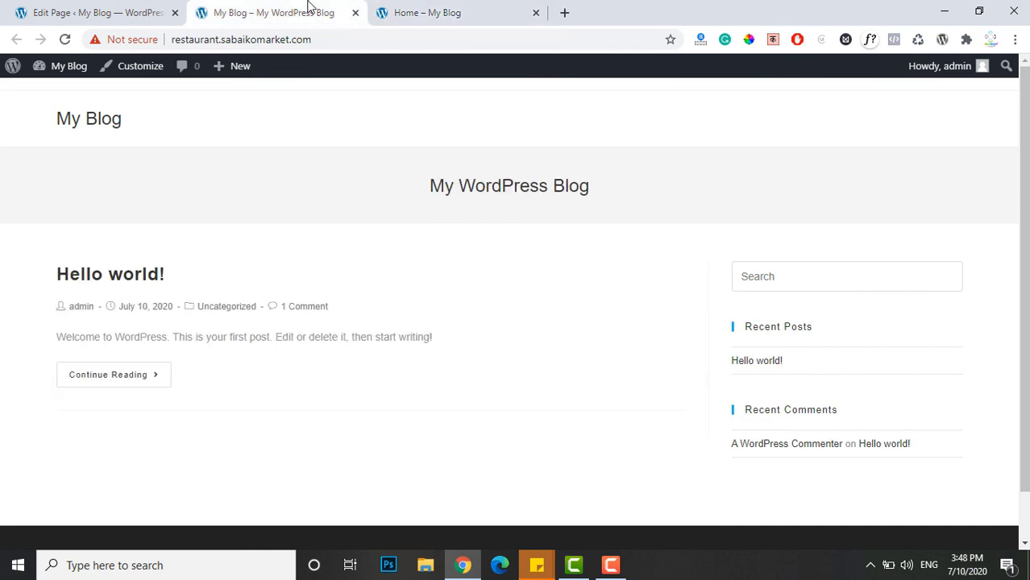
left_click(138, 8)
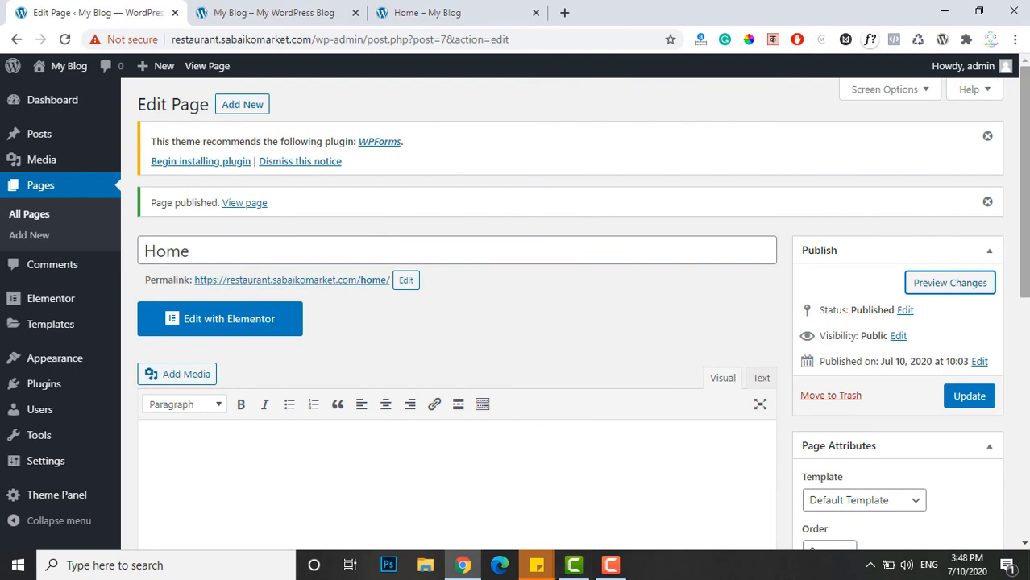
Set the Home page's Content Layout to Full Width in the main OceanWP Settings
scroll(1020, 427, "down", 5)
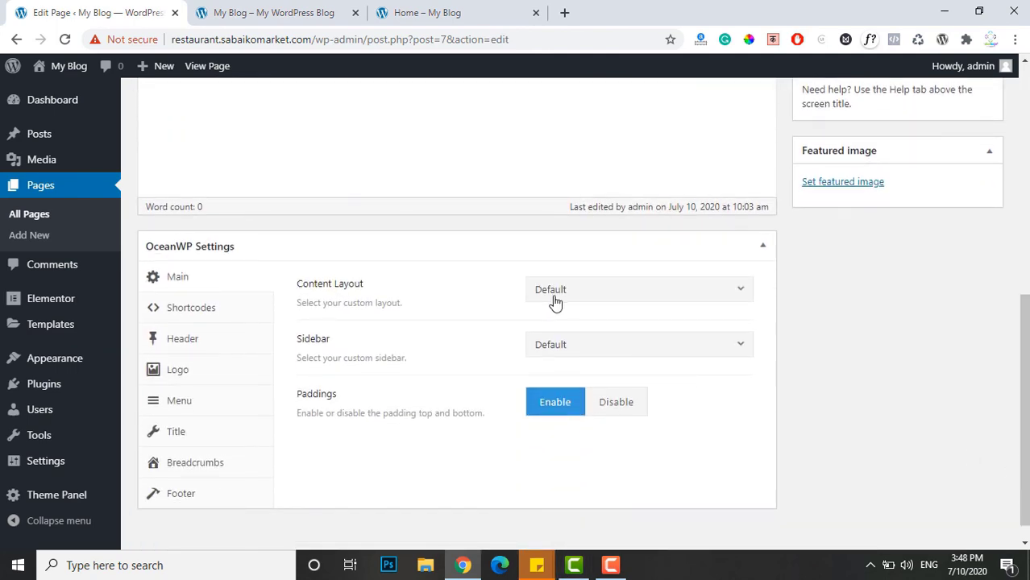
left_click(555, 298)
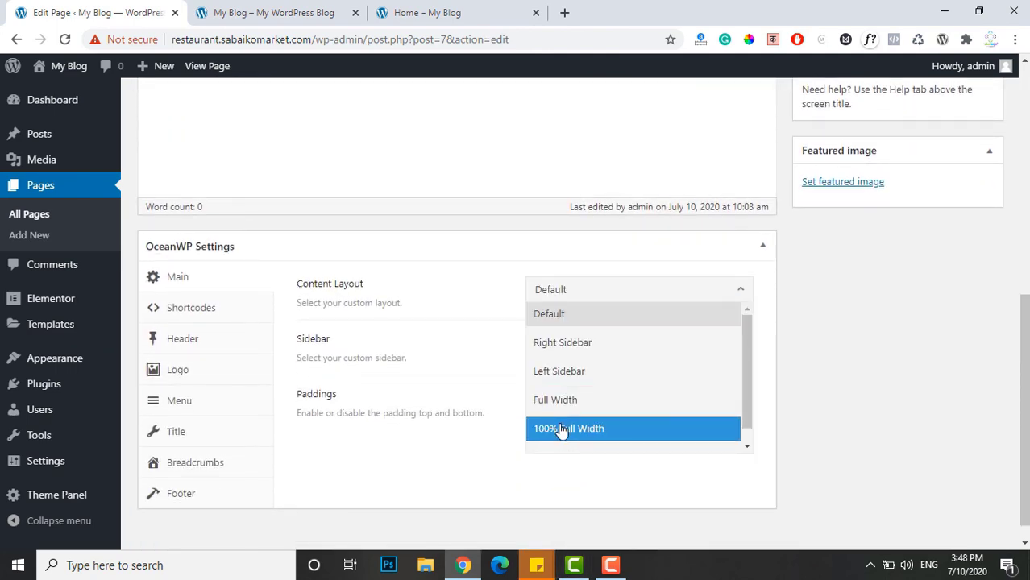
left_click(591, 401)
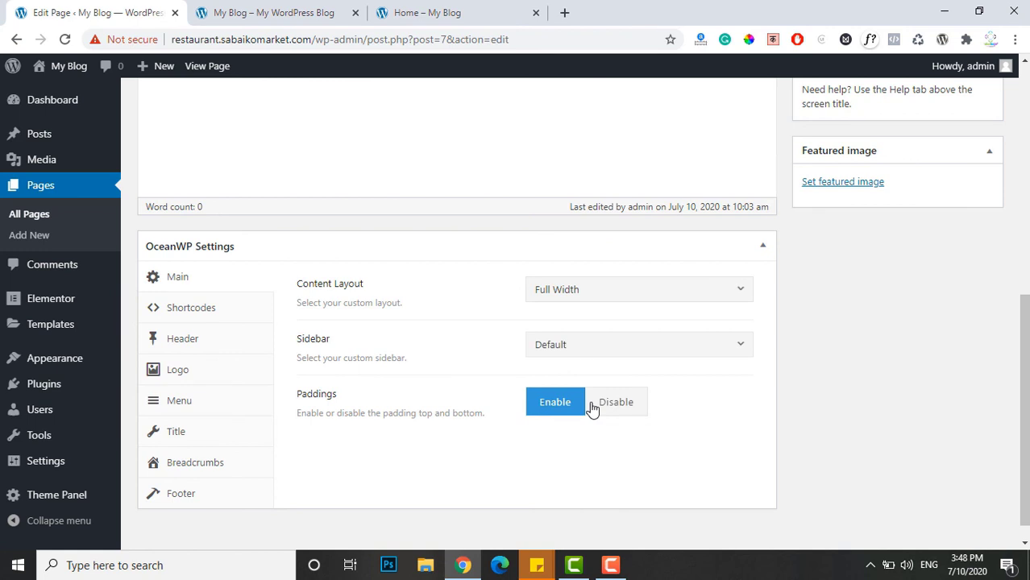
Set the Home page's Content Layout to 100% Full Width and disable its page title display in OceanWP Settings
left_click(697, 298)
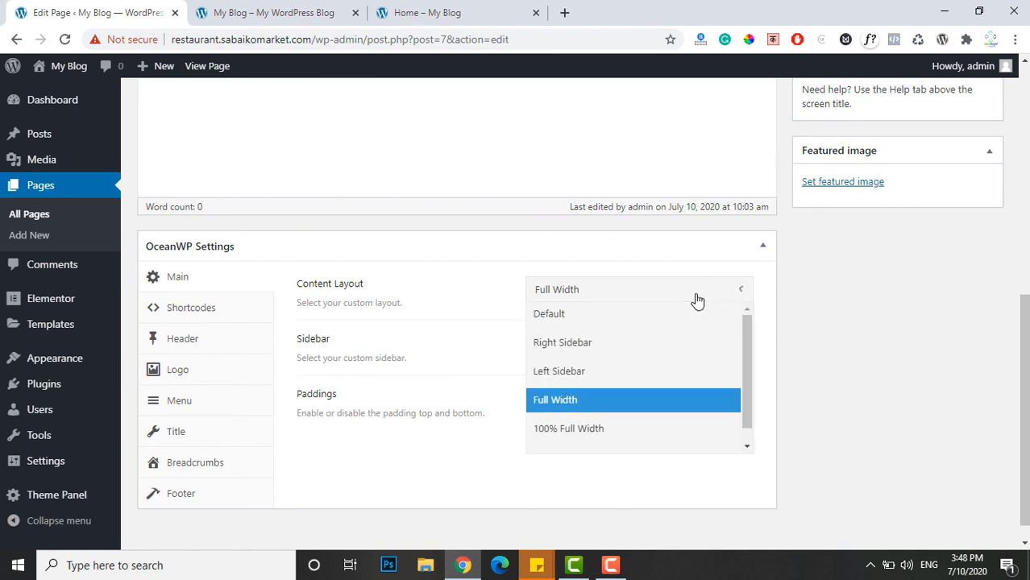
left_click(616, 430)
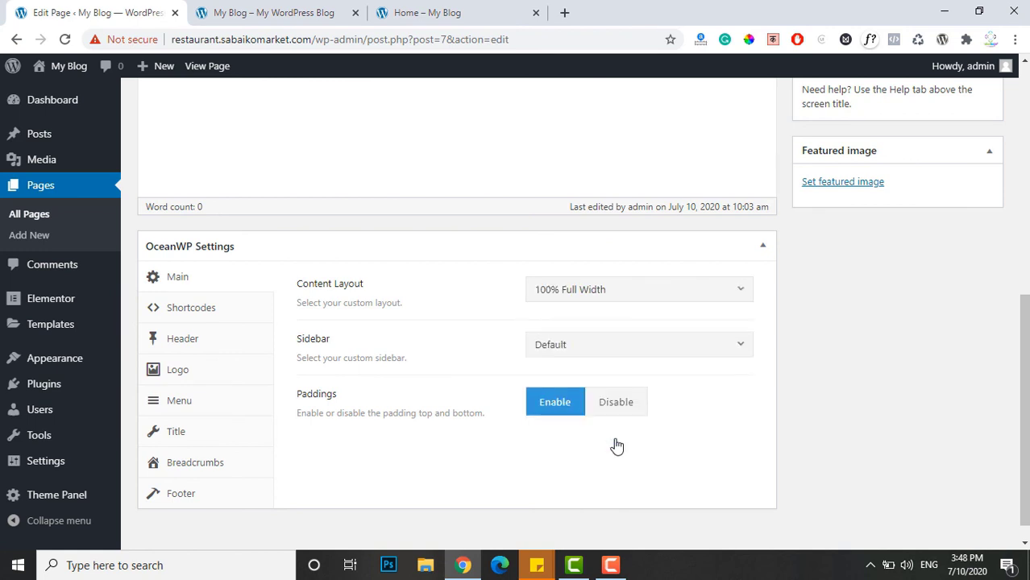
left_click(174, 432)
left_click(679, 293)
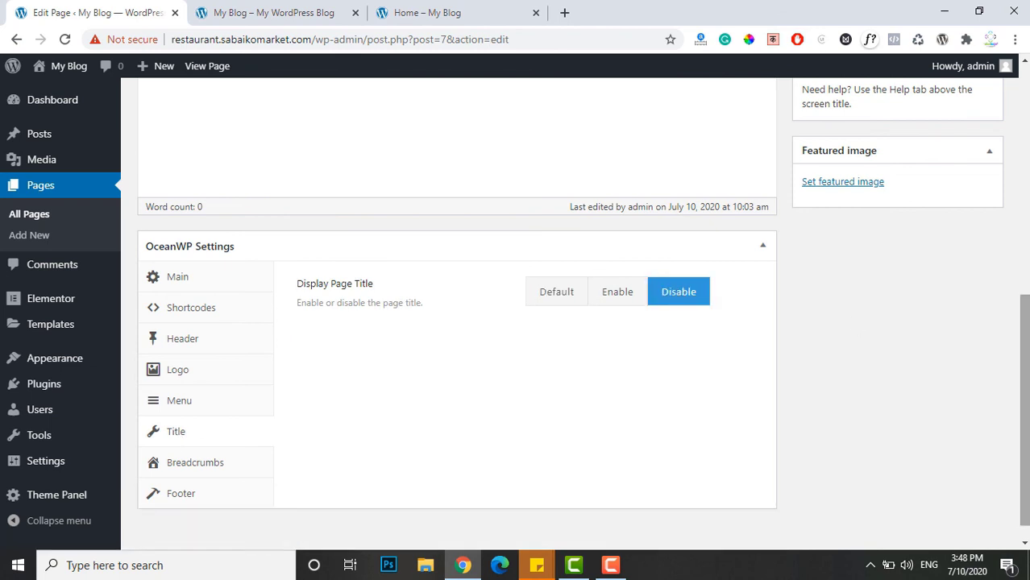
Preview the Home page's changes and return to the page editor
left_click_drag(1023, 354, 1003, 189)
left_click(979, 173)
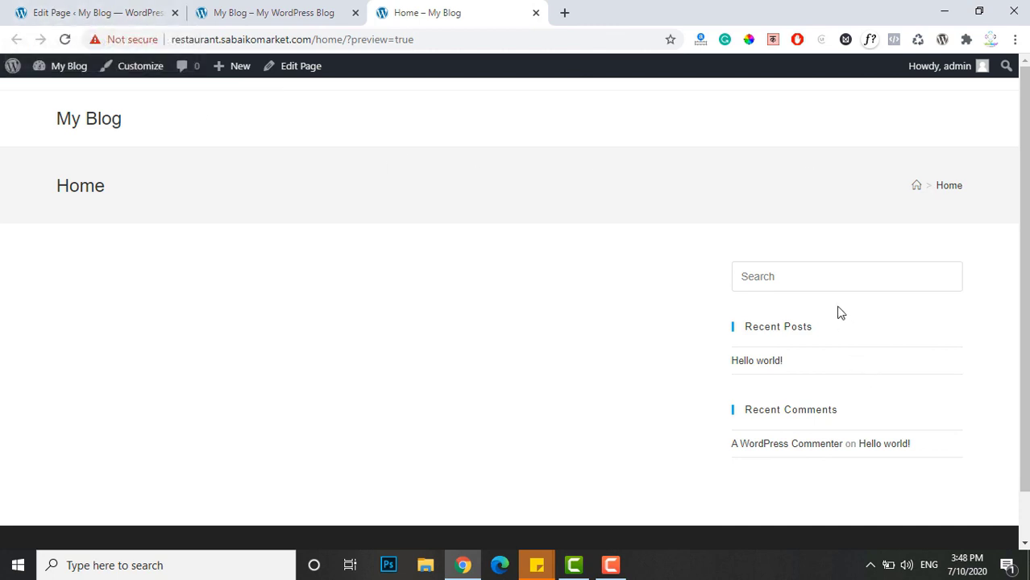
left_click(68, 8)
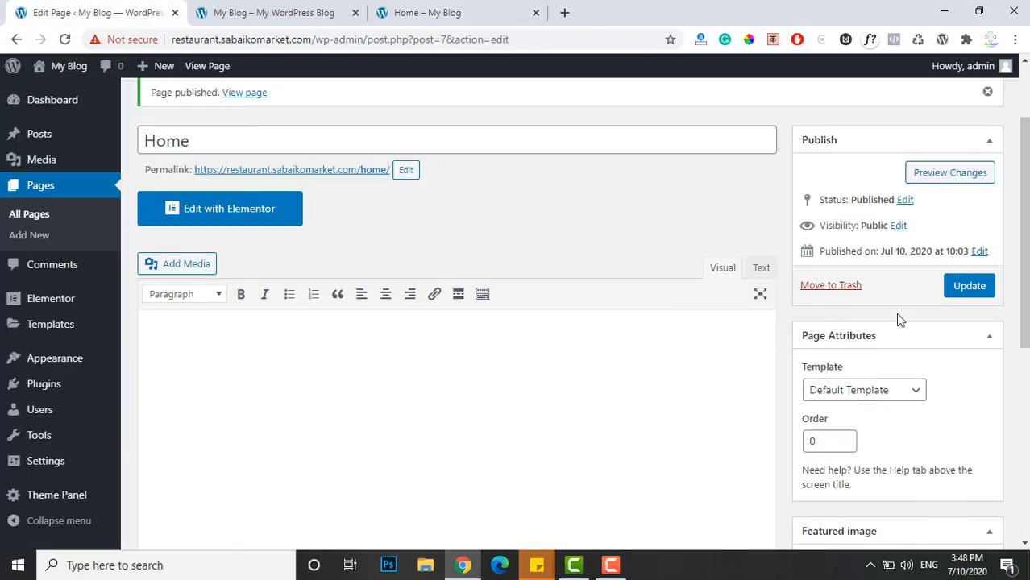
Recheck the Home page's main OceanWP Settings and update the page
scroll(669, 286, "down", 5)
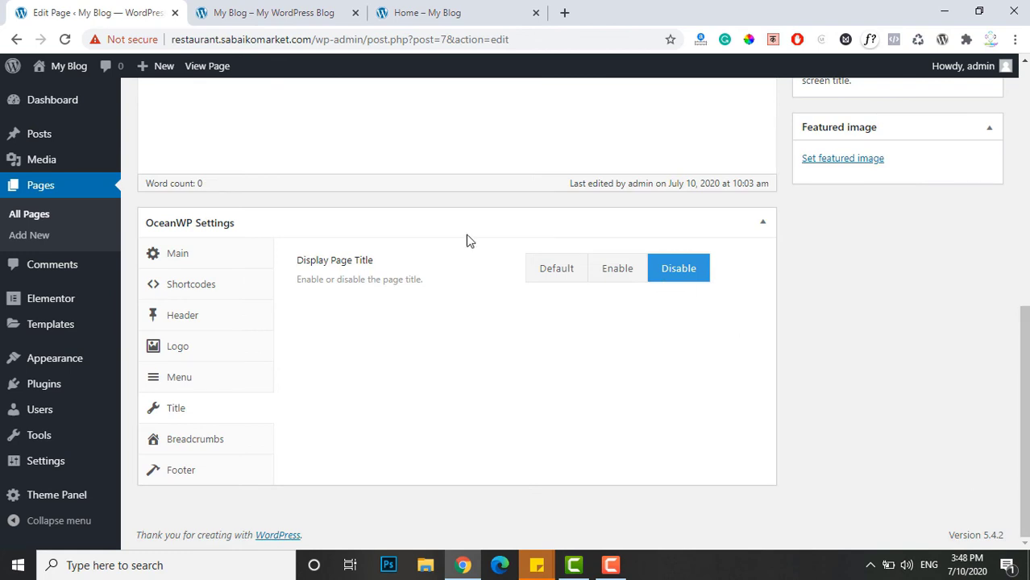
left_click(188, 254)
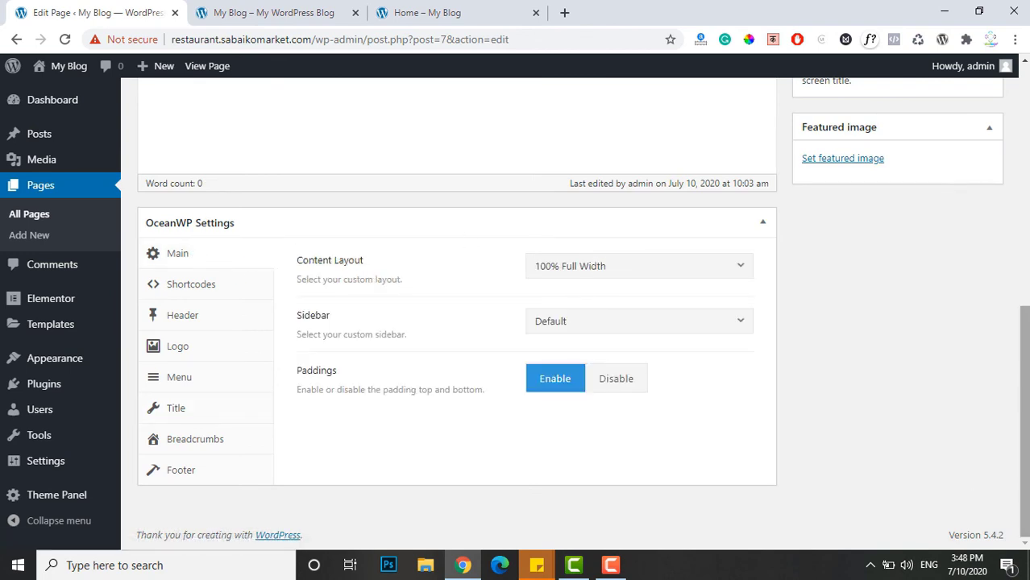
left_click_drag(1026, 512, 1025, 274)
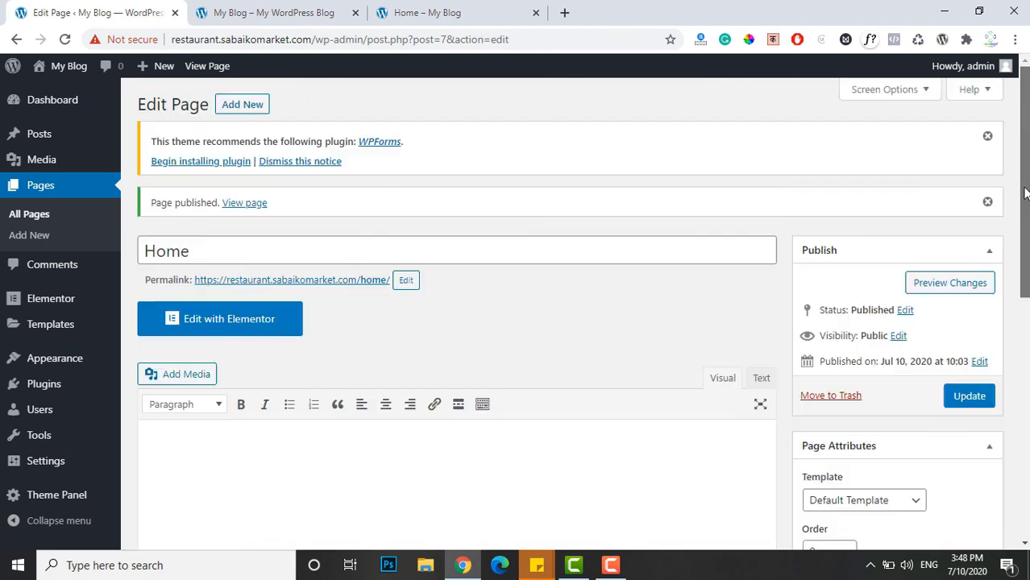
left_click(967, 397)
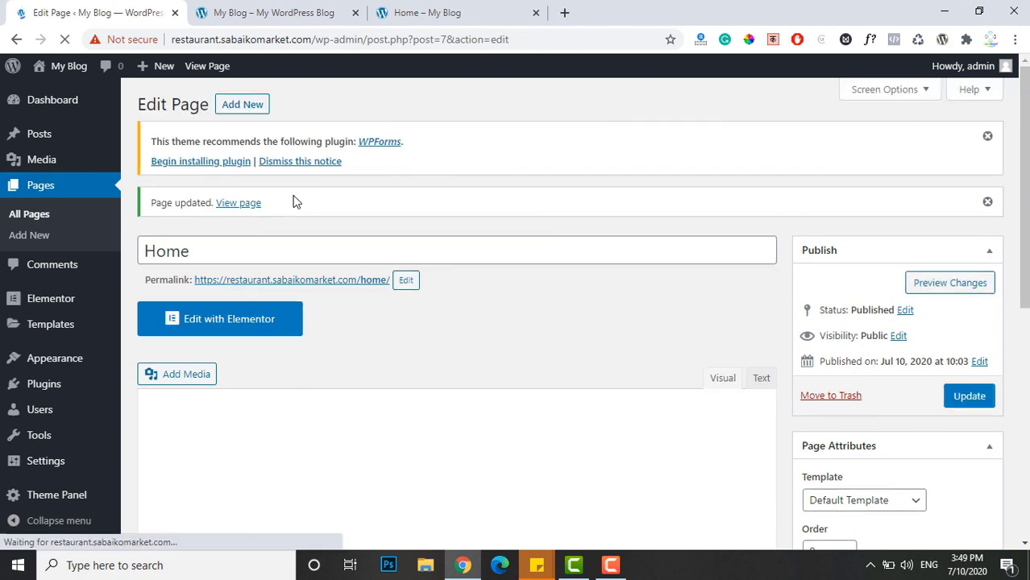
View the updated Home page in a new browser tab, close that tab and return to the page editor
right_click(243, 204)
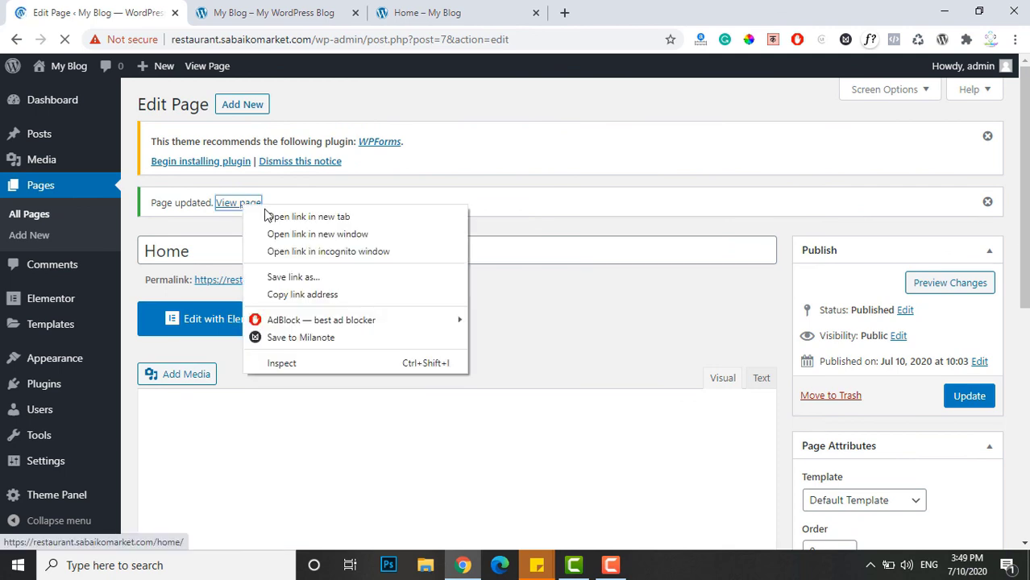
left_click(298, 214)
left_click(596, 7)
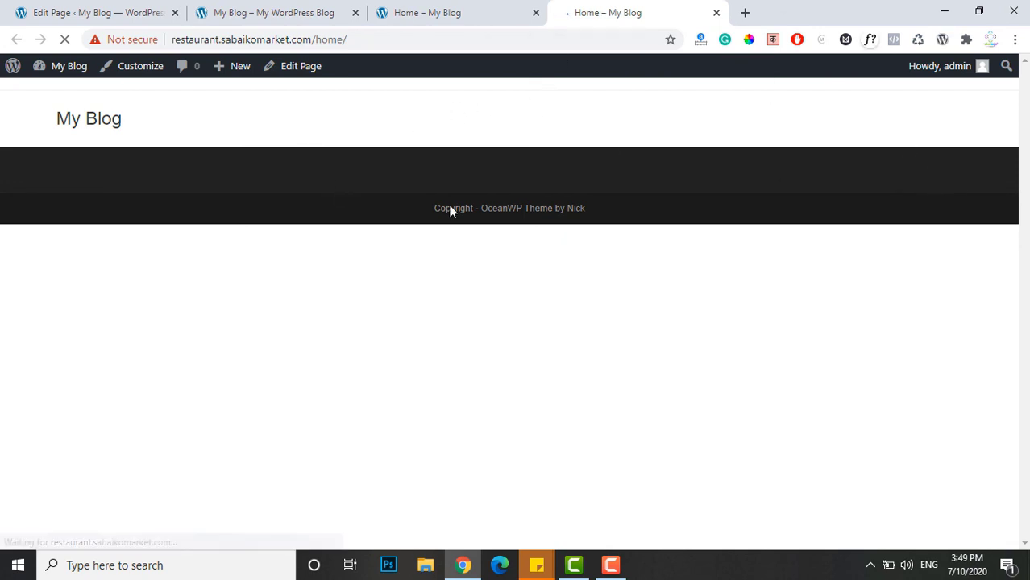
left_click(715, 13)
left_click(133, 6)
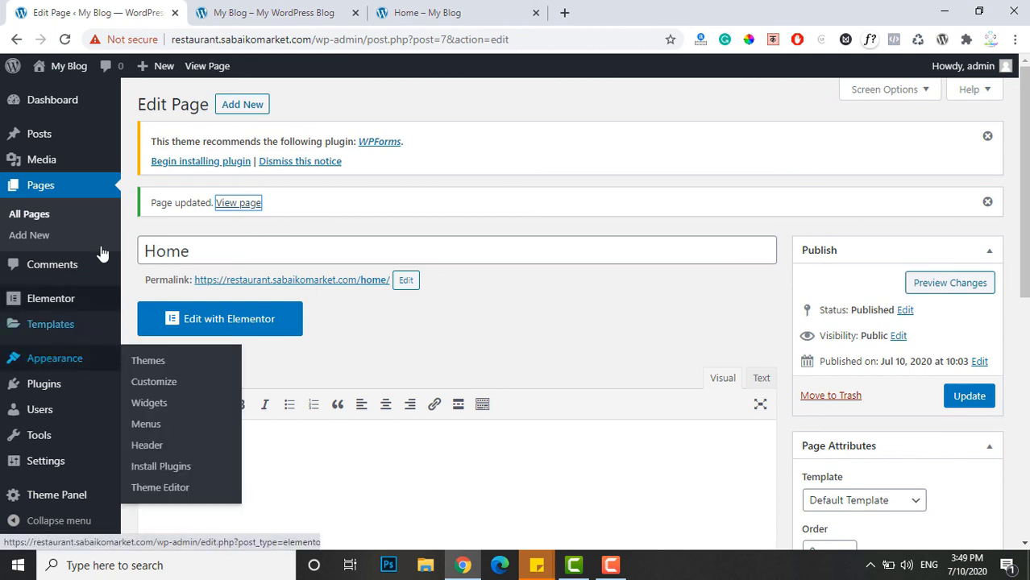
Start a new page and go to its OceanWP Settings
left_click(243, 108)
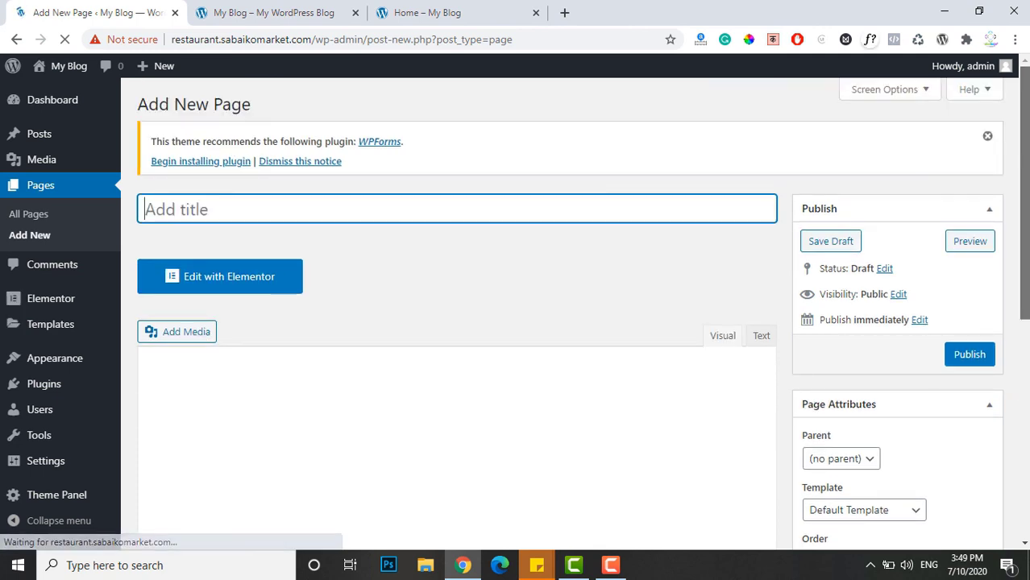
scroll(1027, 238, "down", 1)
scroll(1027, 238, "down", 1)
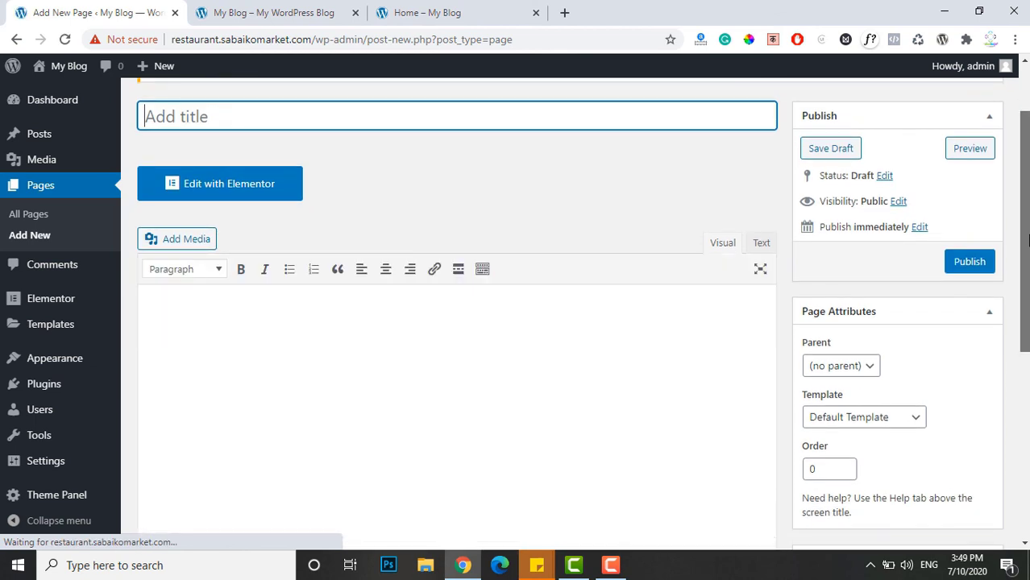
left_click_drag(1028, 241, 1024, 298)
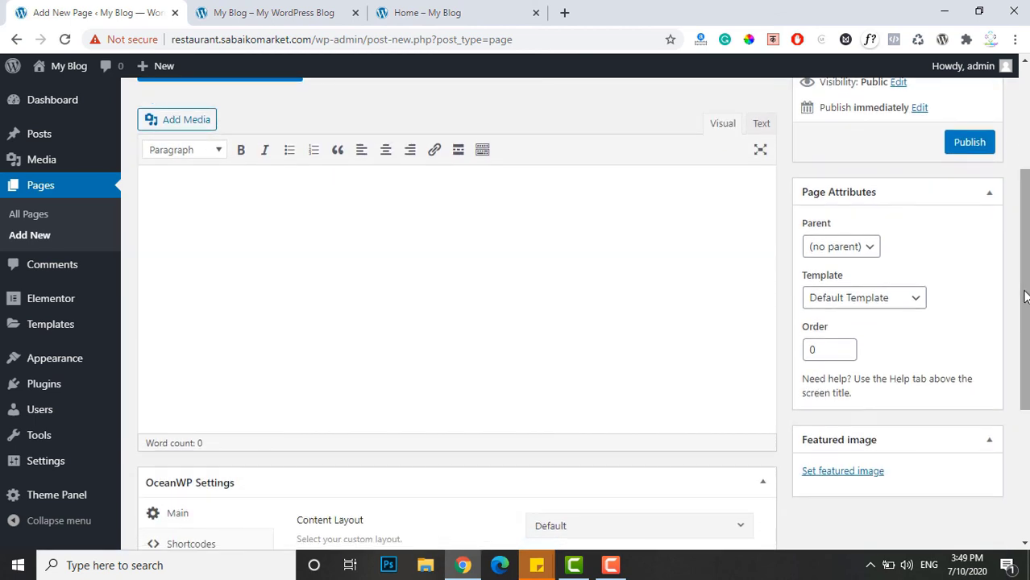